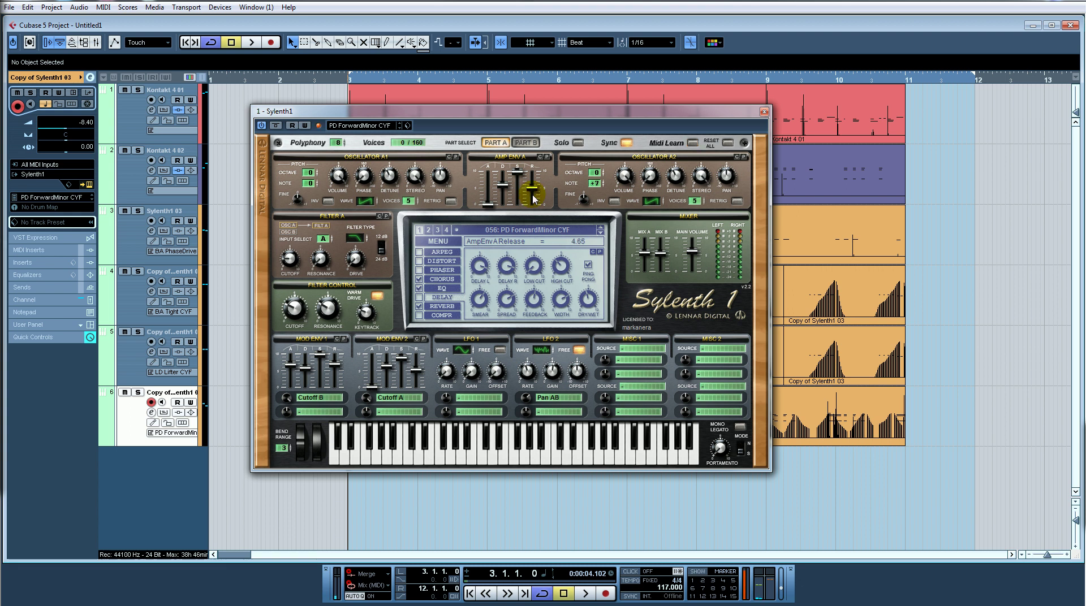
Step: Close the Sylenth1 editor and play back the arrangement from bar 3
left_click(764, 111)
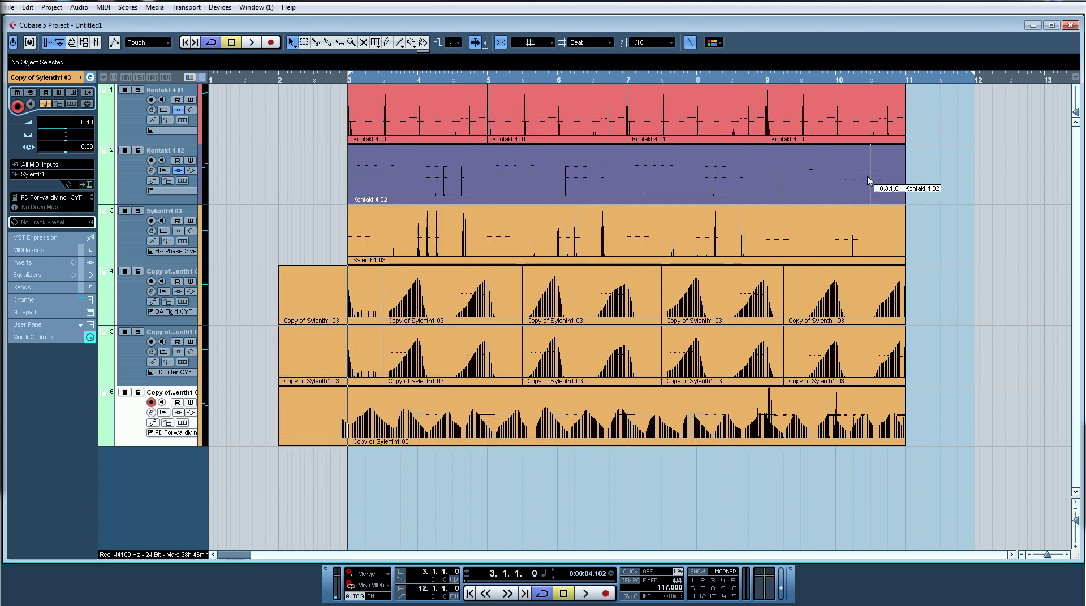
key("space")
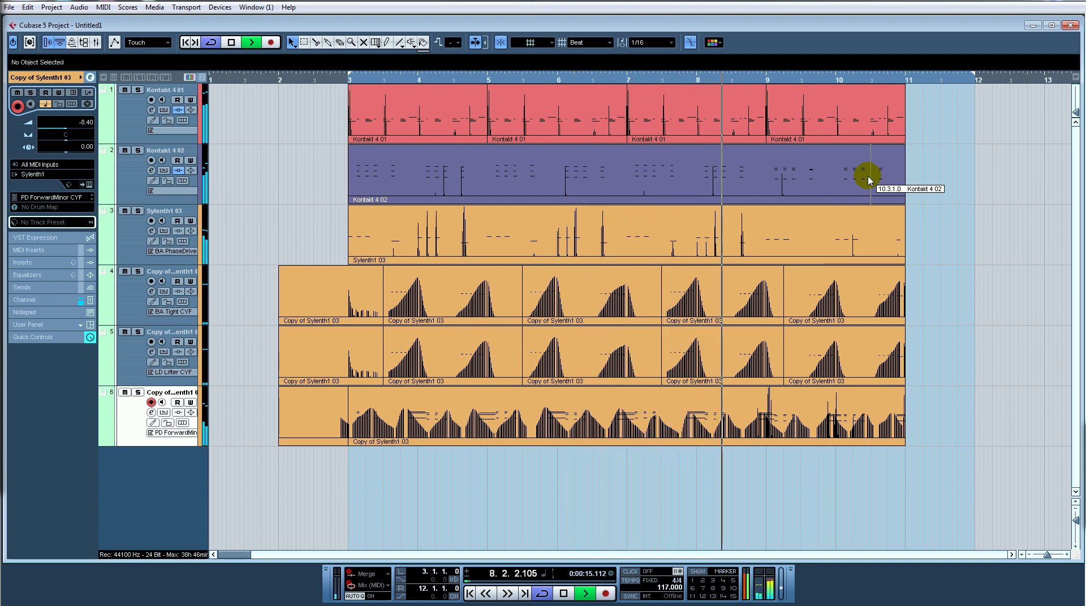
key("space")
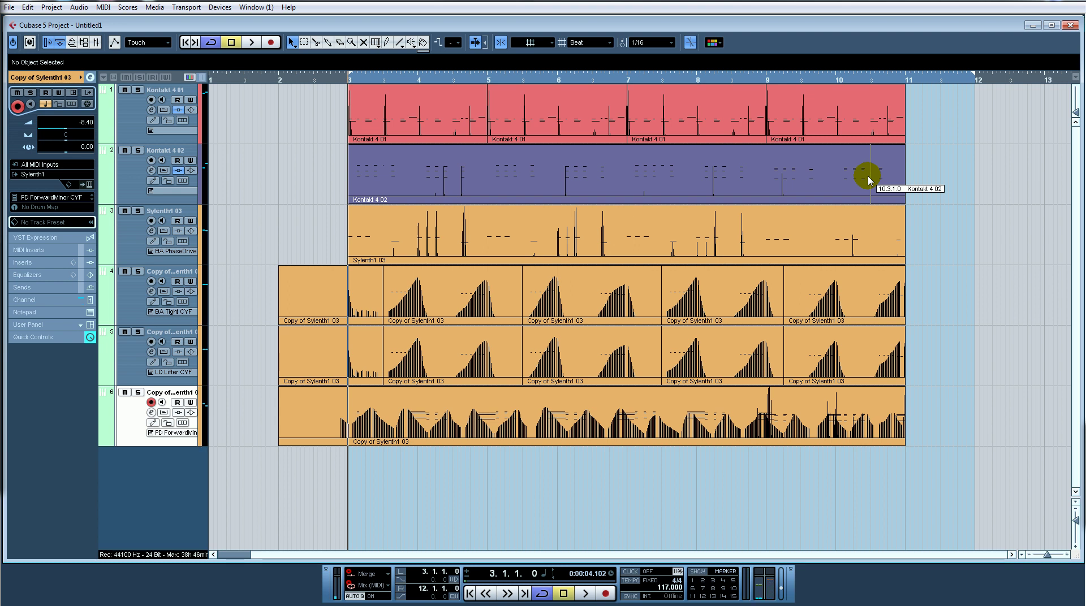
Step: Record a short MIDI take on track 6 from bar 3, undo it and return to the left locator
key("KP_Multiply")
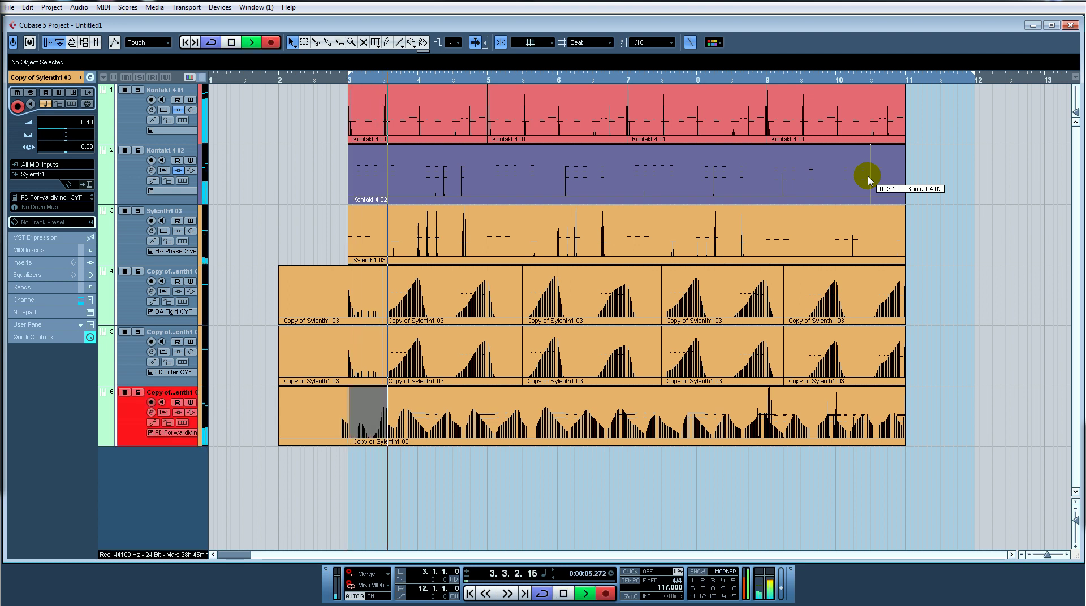
key("space")
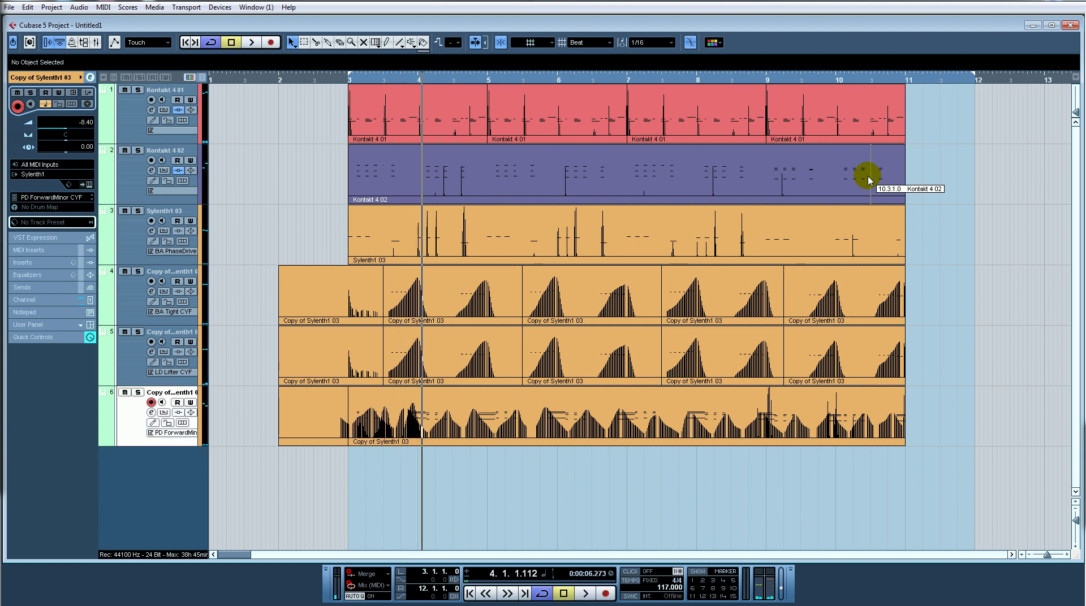
key("ctrl+z")
key("KP_1")
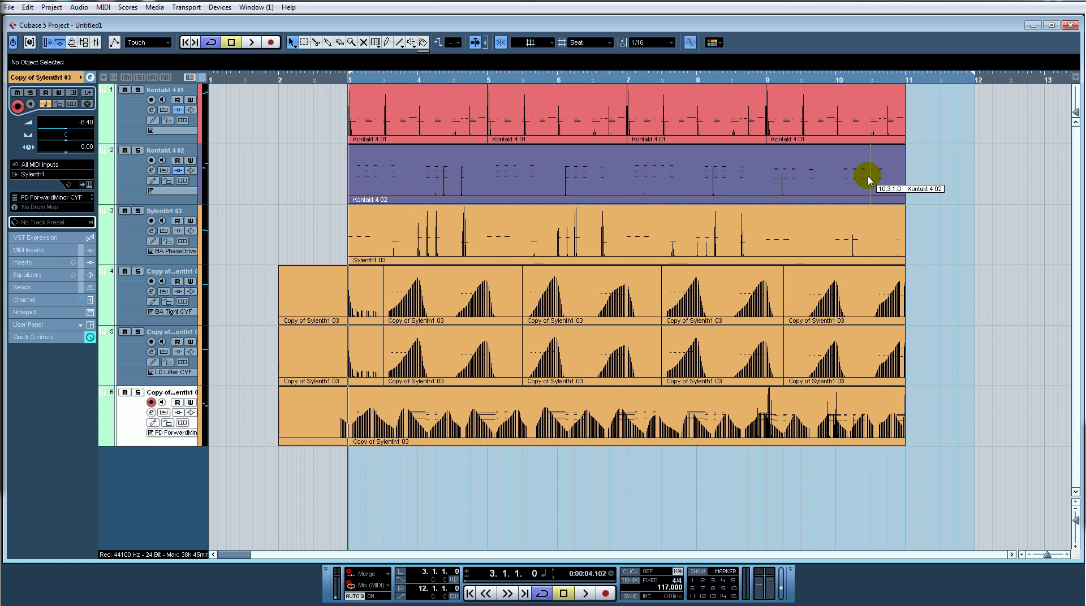
Step: Audition the opening of the arrangement twice from the left locator, returning to bar 3 each time
key("space")
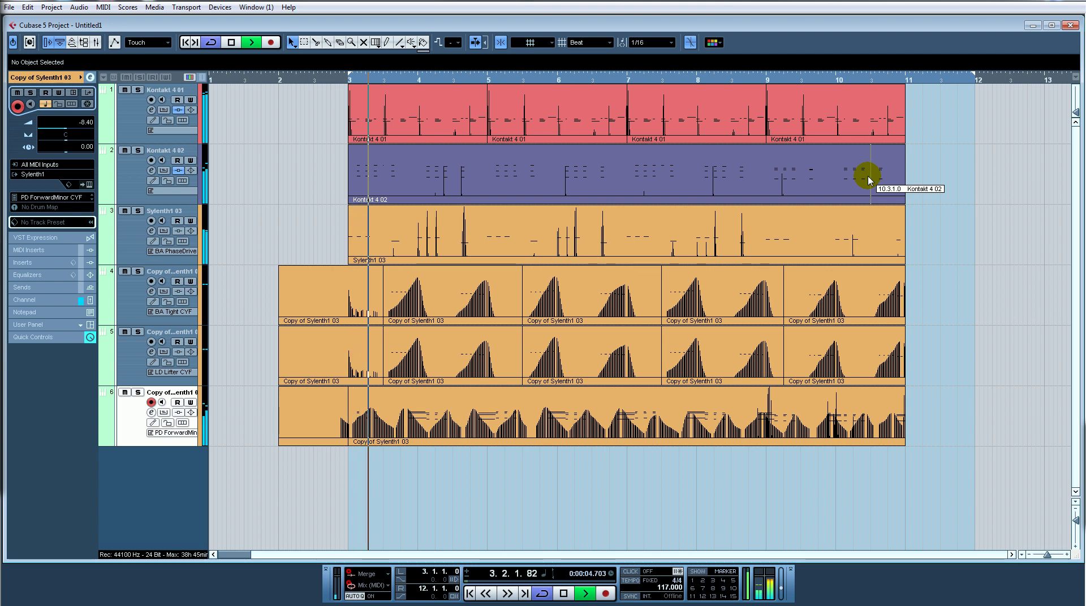
key("space")
key("KP_1")
key("space")
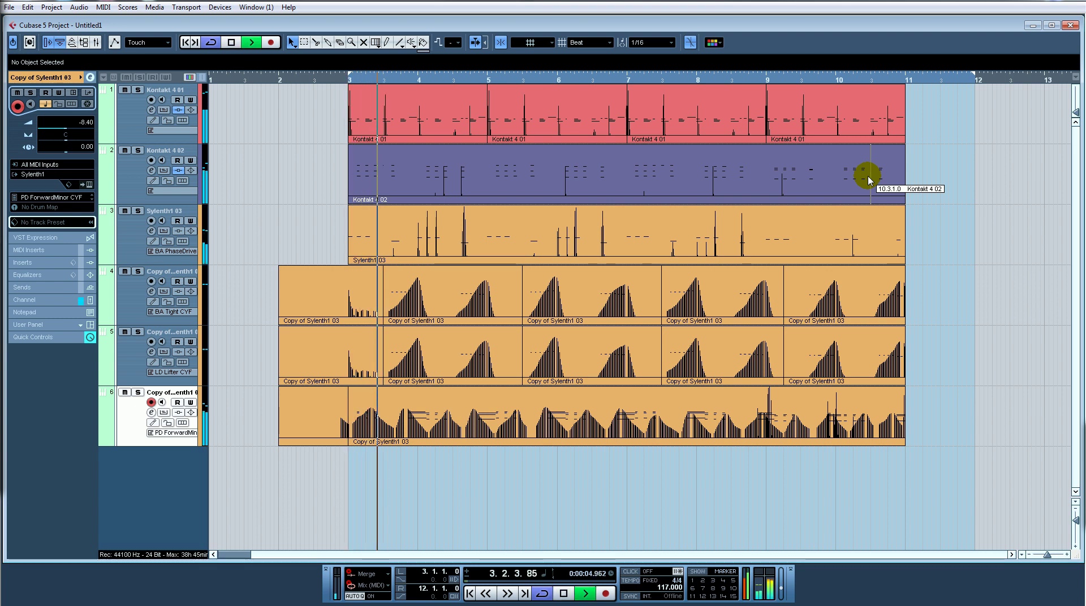
key("space")
key("KP_1")
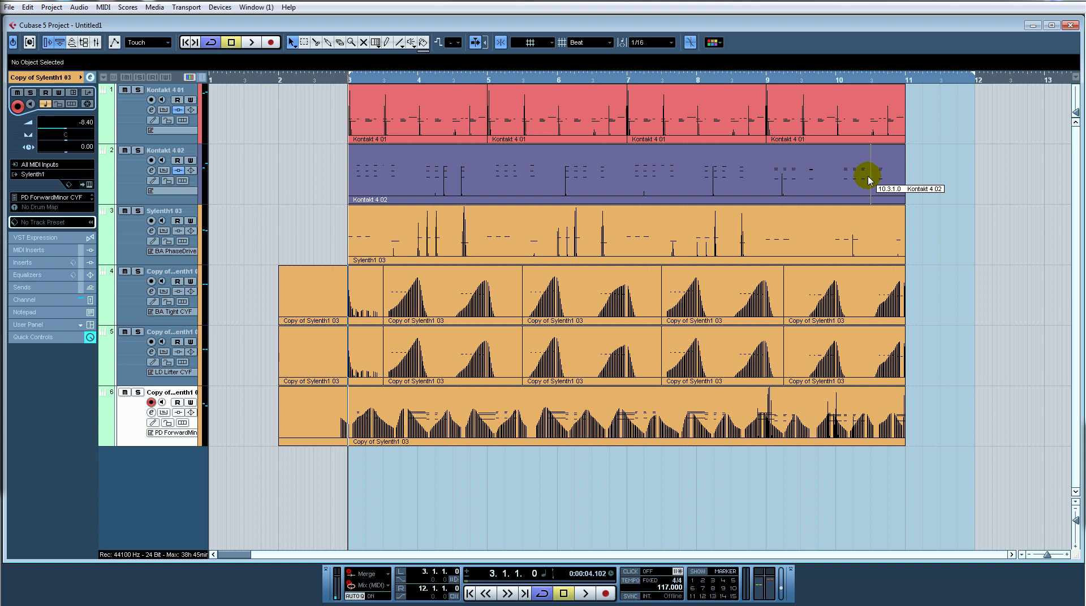
Step: Record another MIDI take on track 6 and deselect the parts after stopping
key("space")
key("KP_Multiply")
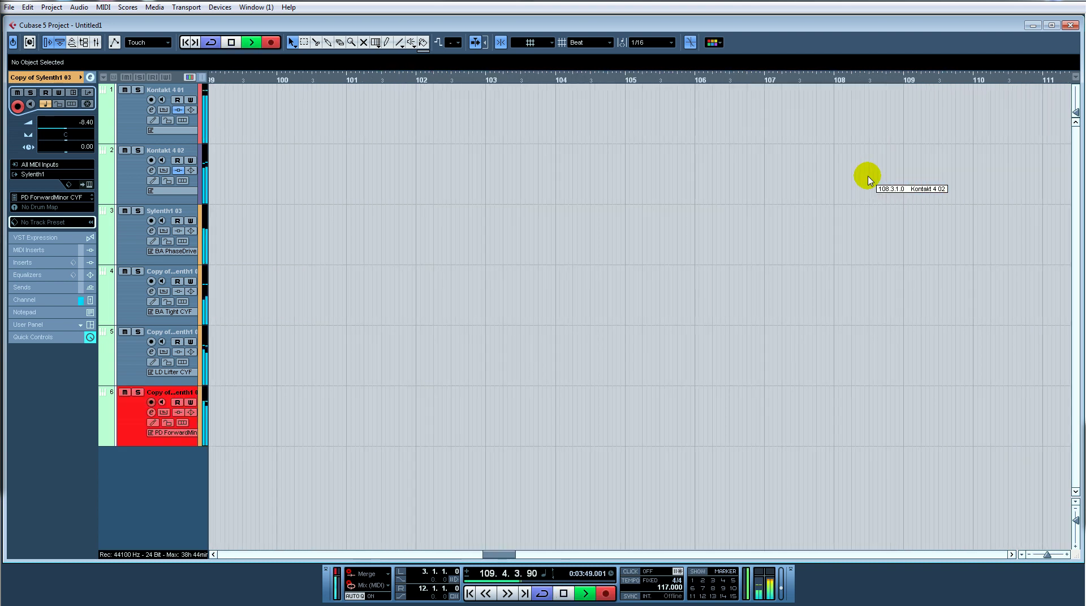
key("space")
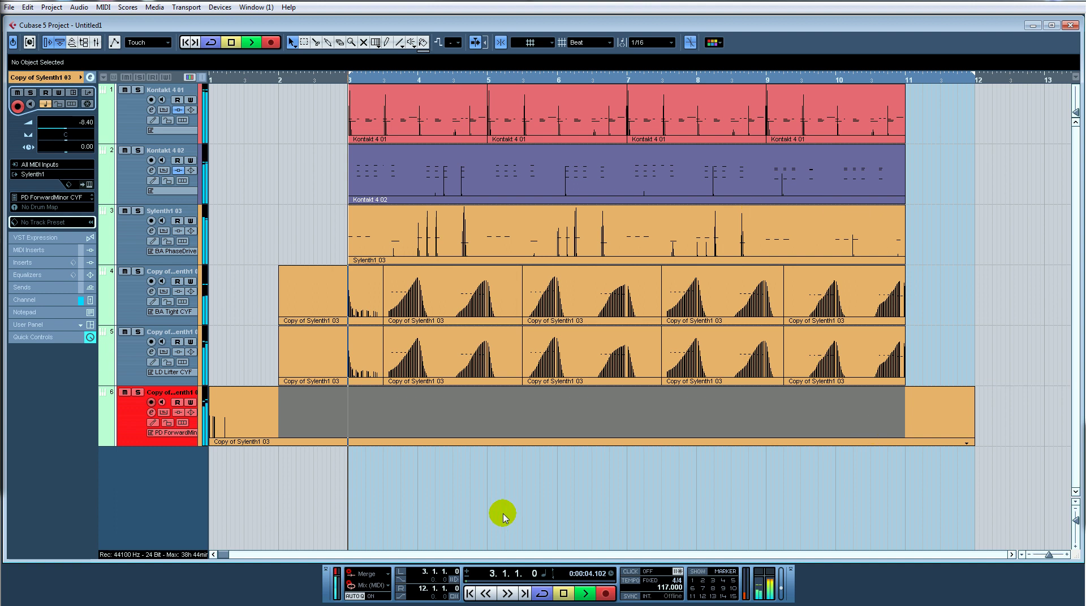
left_click(505, 482)
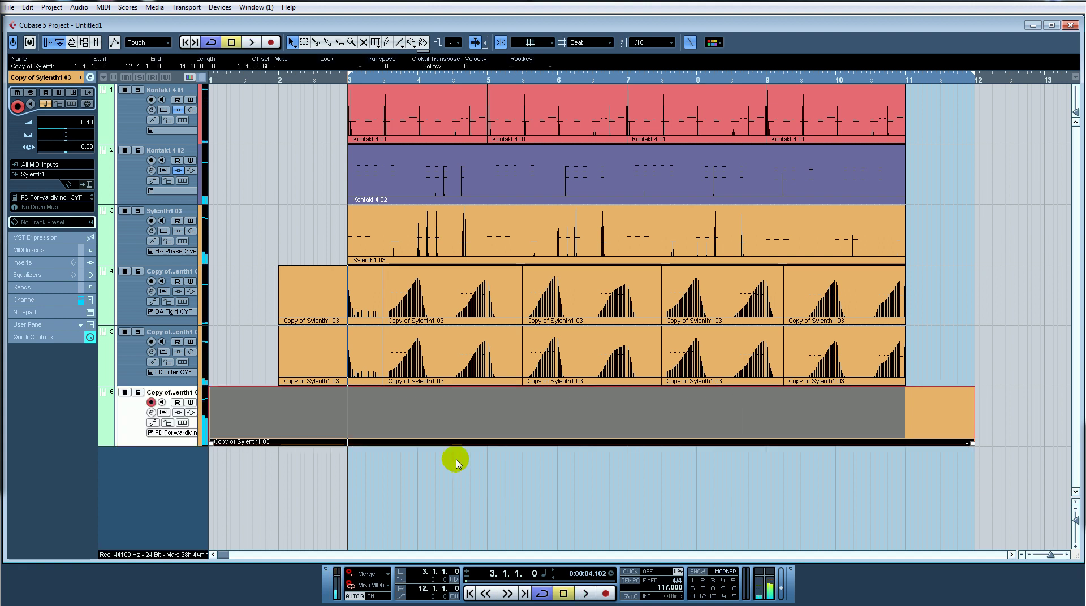
left_click(478, 475)
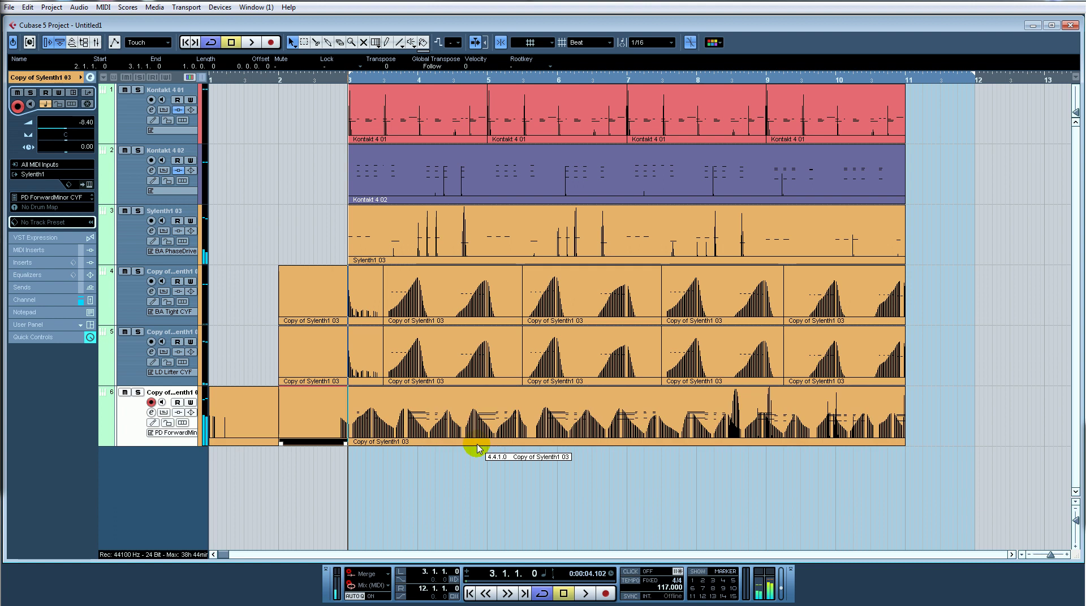
left_click(475, 491)
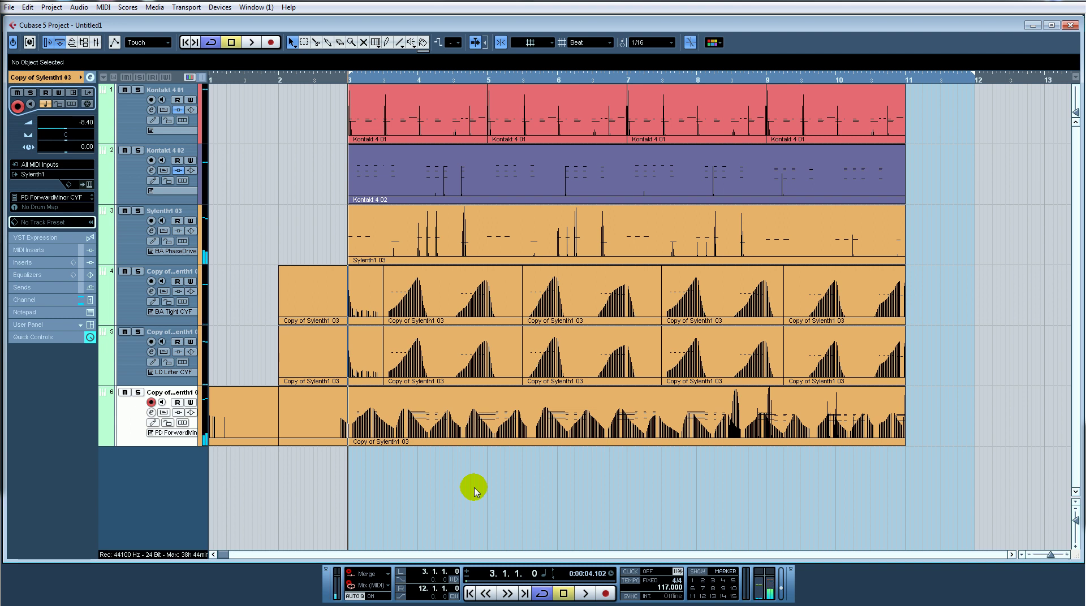
Step: Check track 6's Sylenth1 instrument with the PD ForwardMinor CYF preset and close its editor
left_click(219, 7)
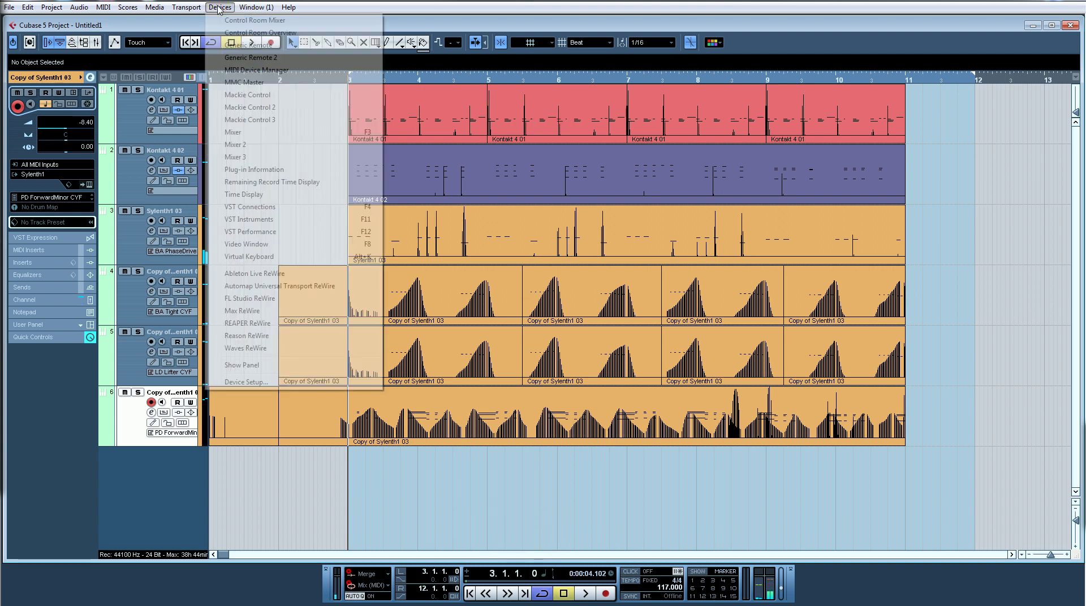
left_click(458, 497)
left_click(364, 448)
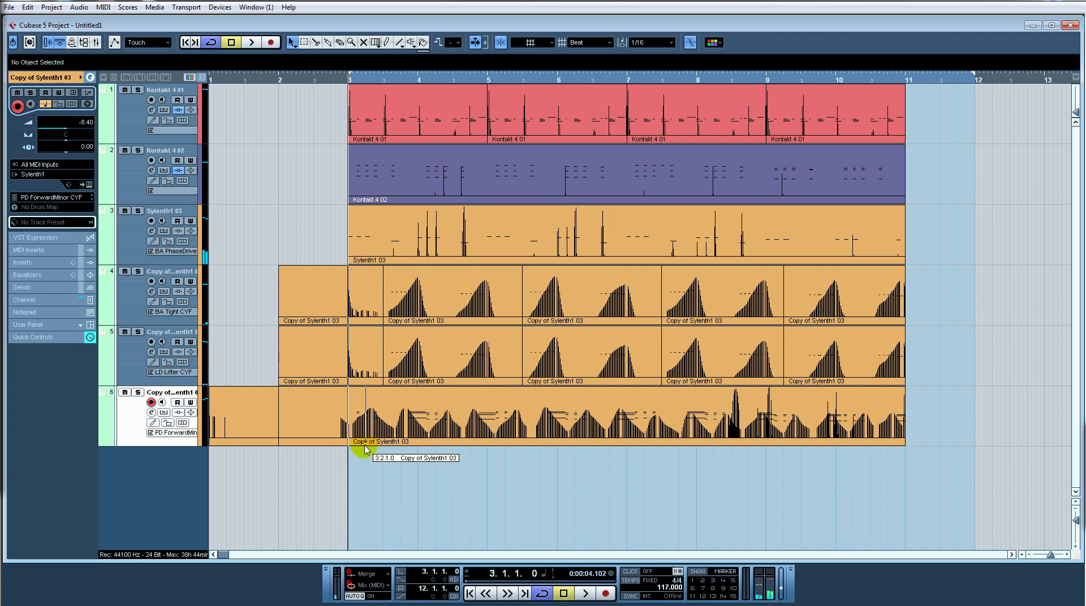
left_click(89, 185)
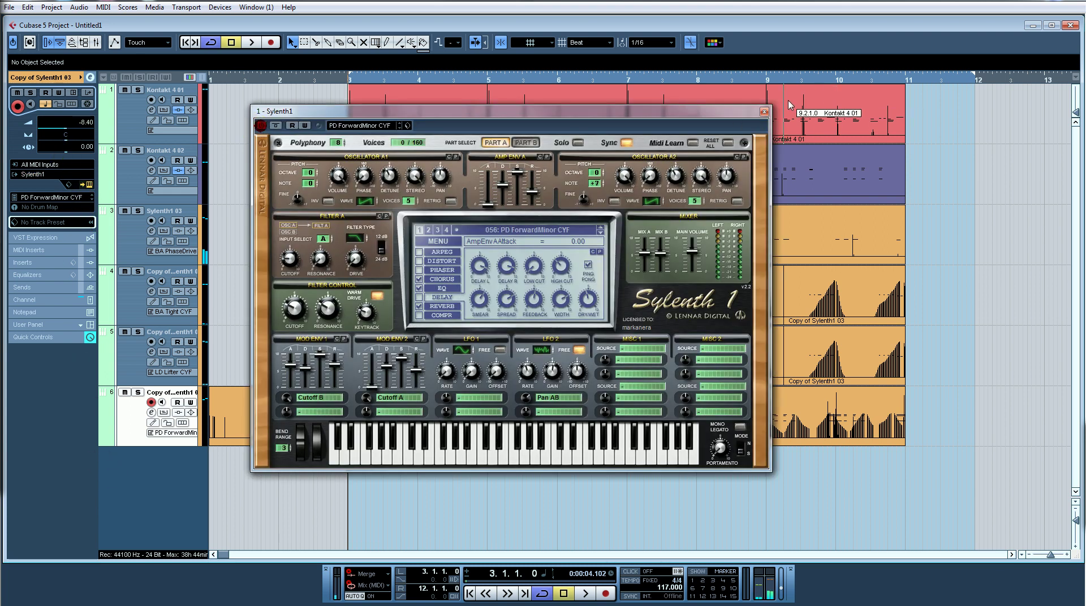
left_click(89, 185)
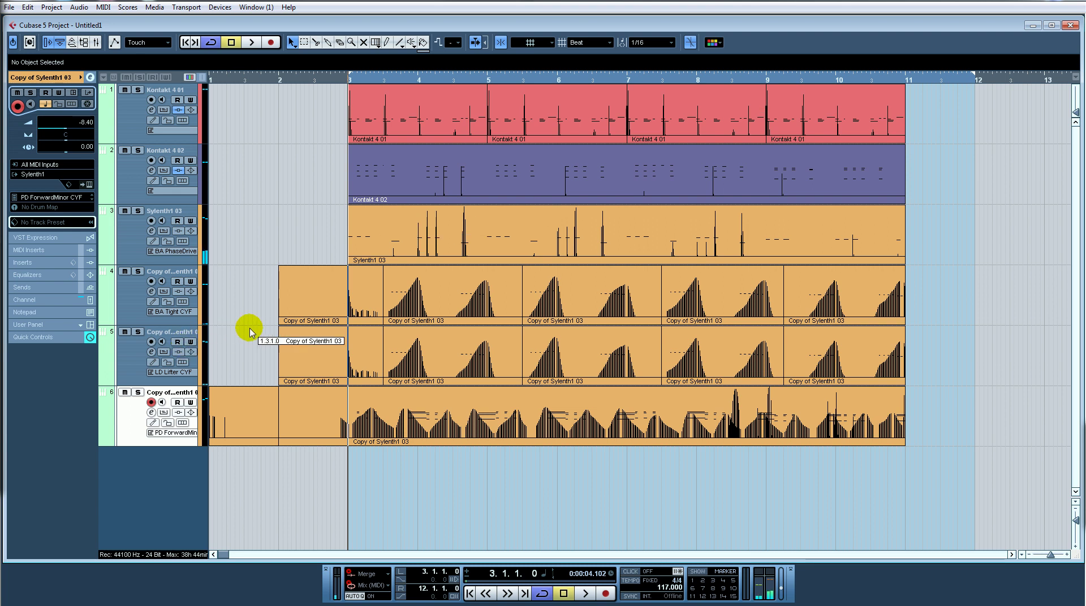
Step: View the Sylenth1 instrument using BA PhaseDrive CYF from the mixer, and close both windows
key("F3")
left_click(147, 495)
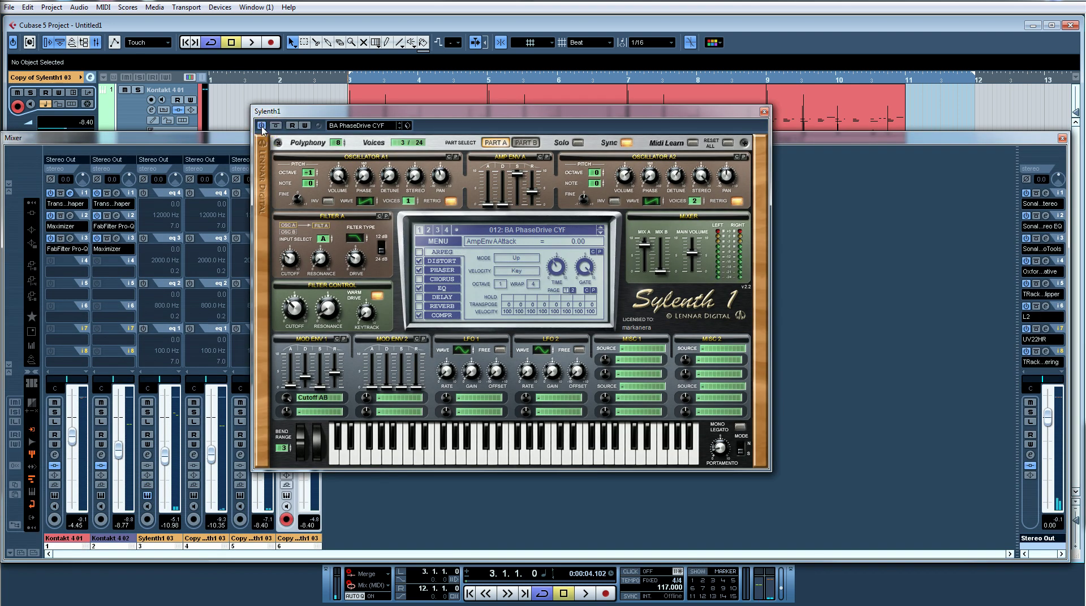
left_click(764, 111)
key("F3")
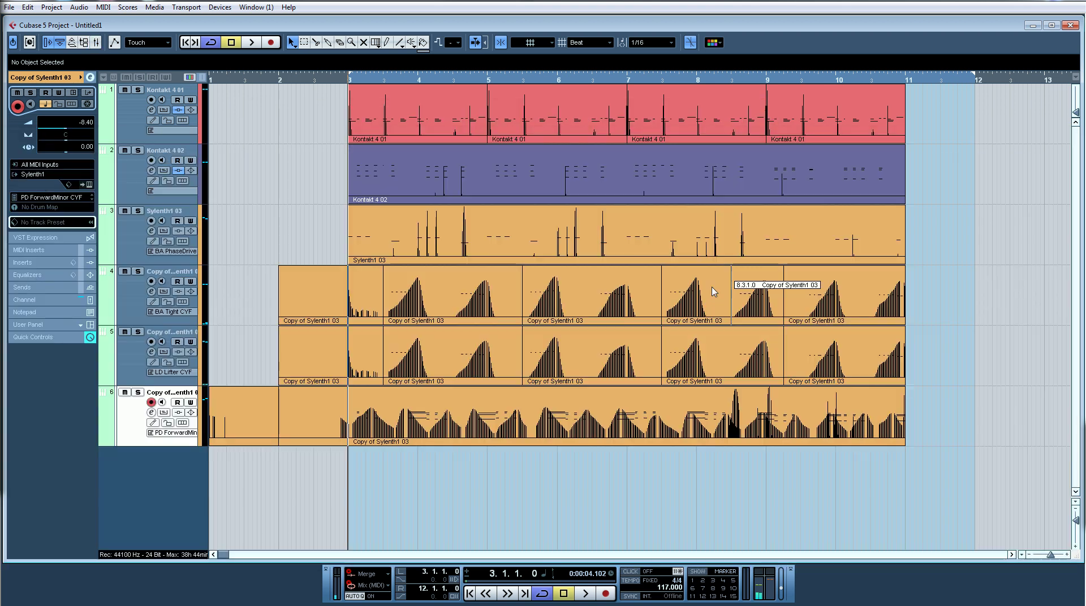
Step: Play the arrangement briefly from bar 3 and record a further MIDI take on track 6
left_click(540, 467)
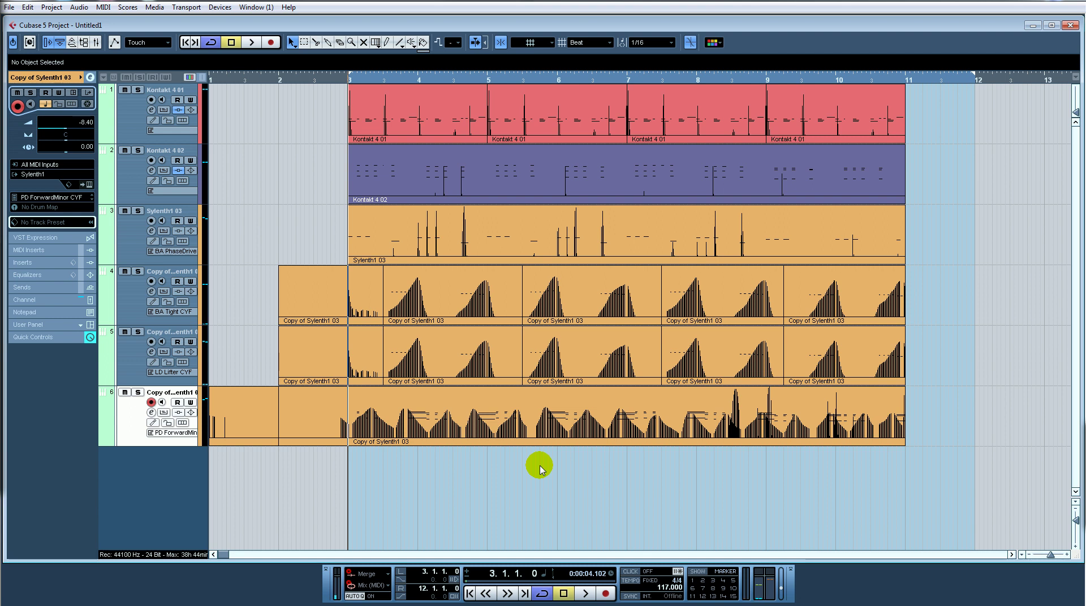
key("space")
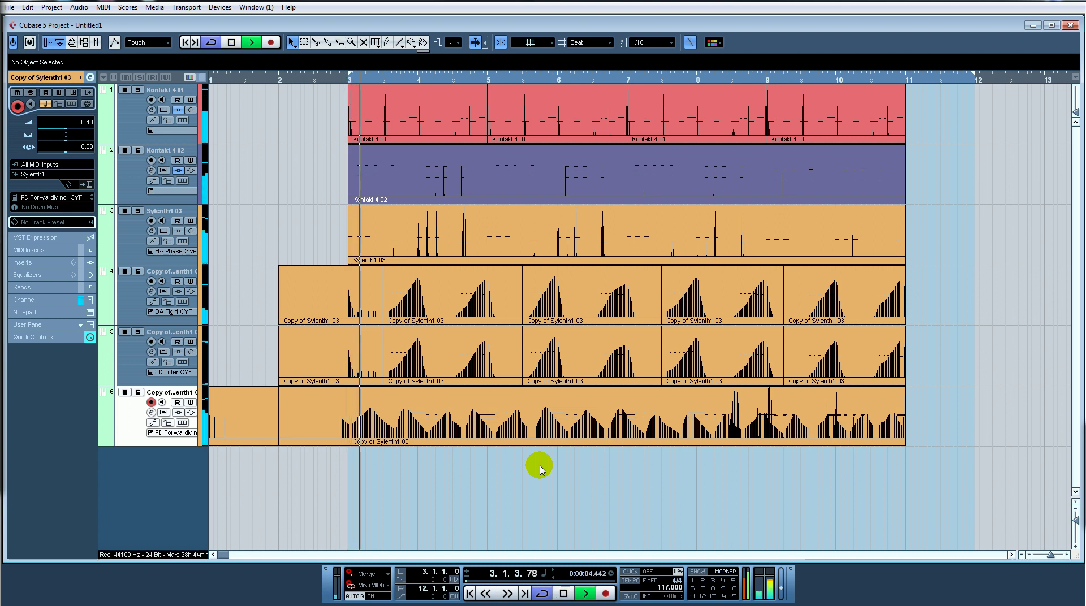
key("space")
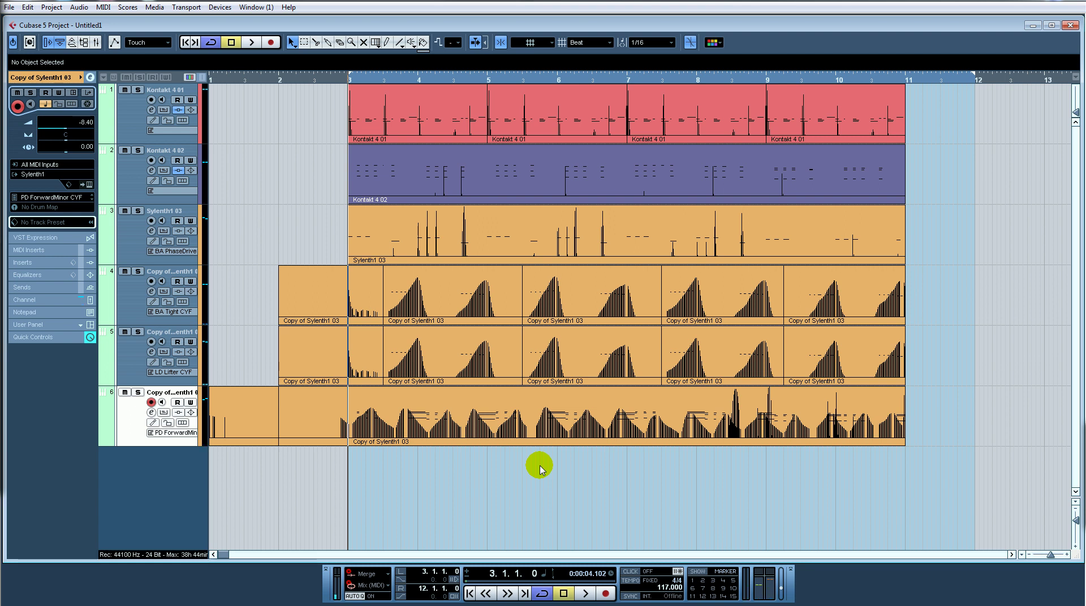
key("KP_Multiply")
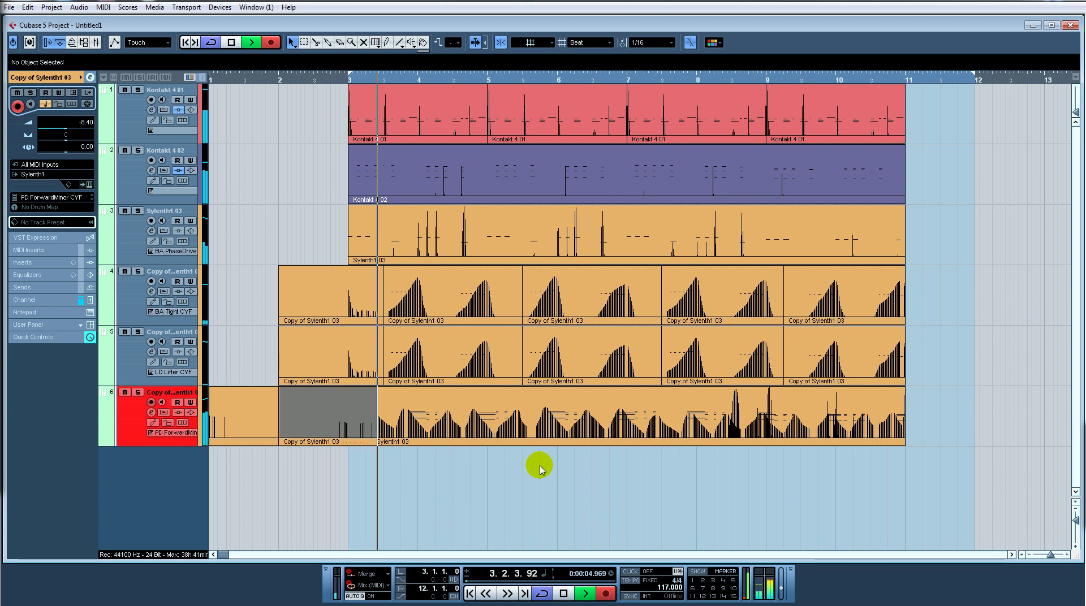
key("space")
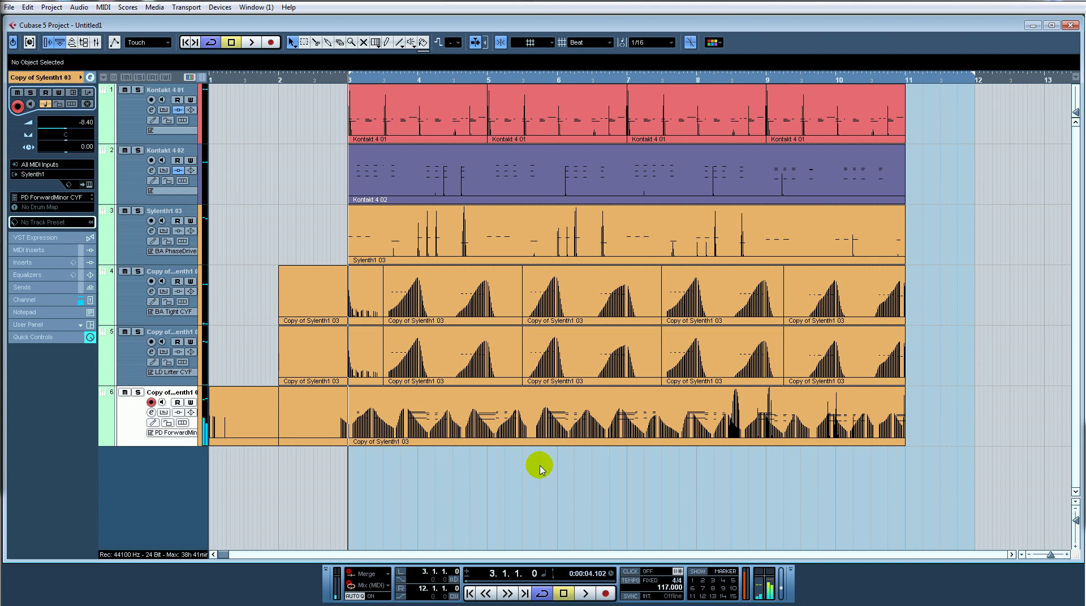
Step: Inspect track 6's part starting at bar 3 in the Key Editor, close it and play the part back
double_click(394, 404)
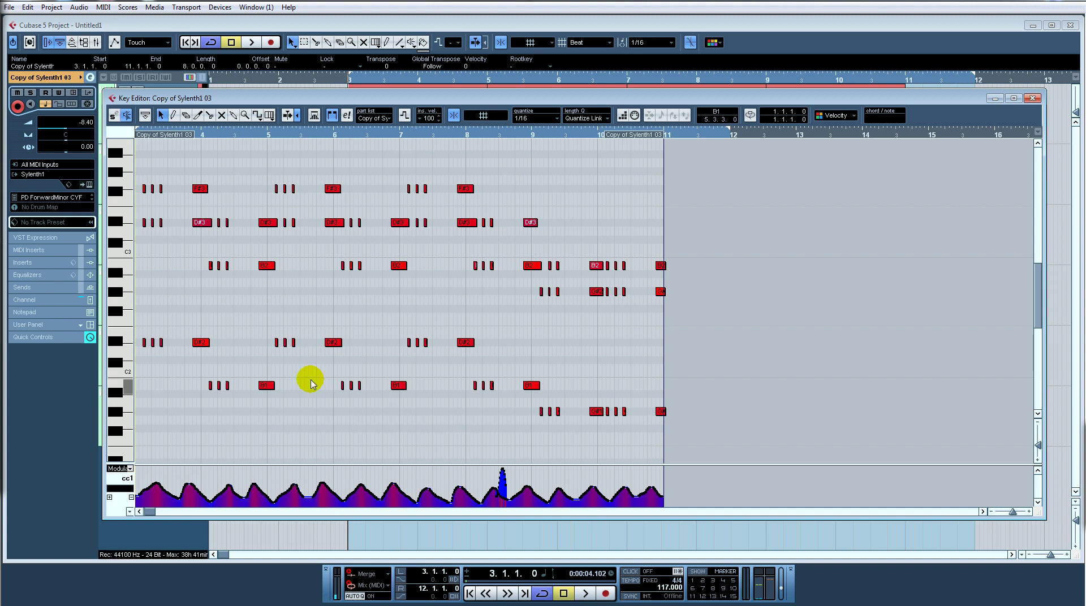
key("Return")
key("space")
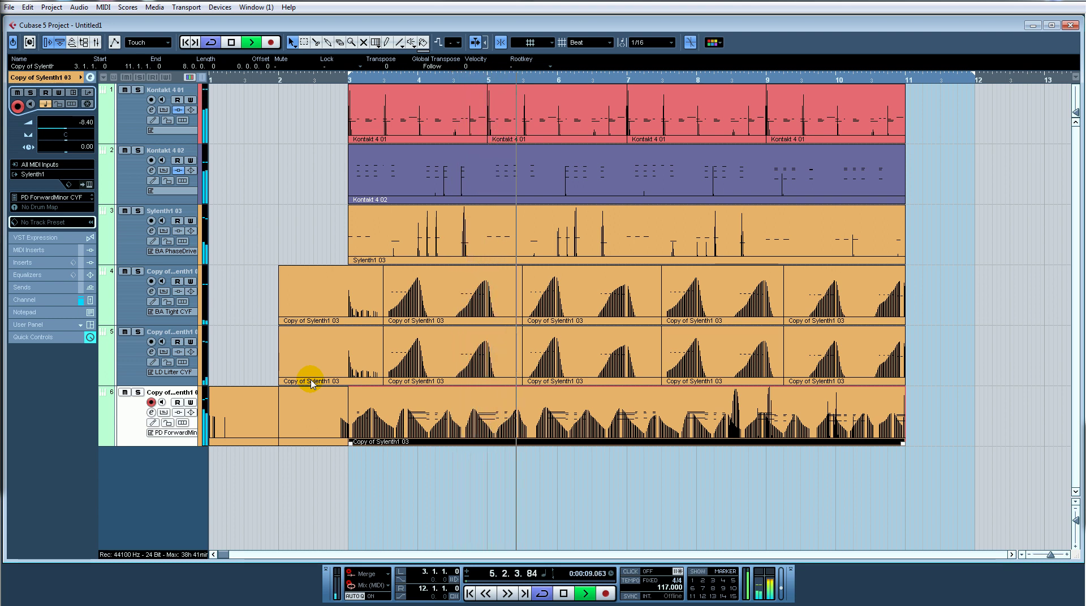
key("space")
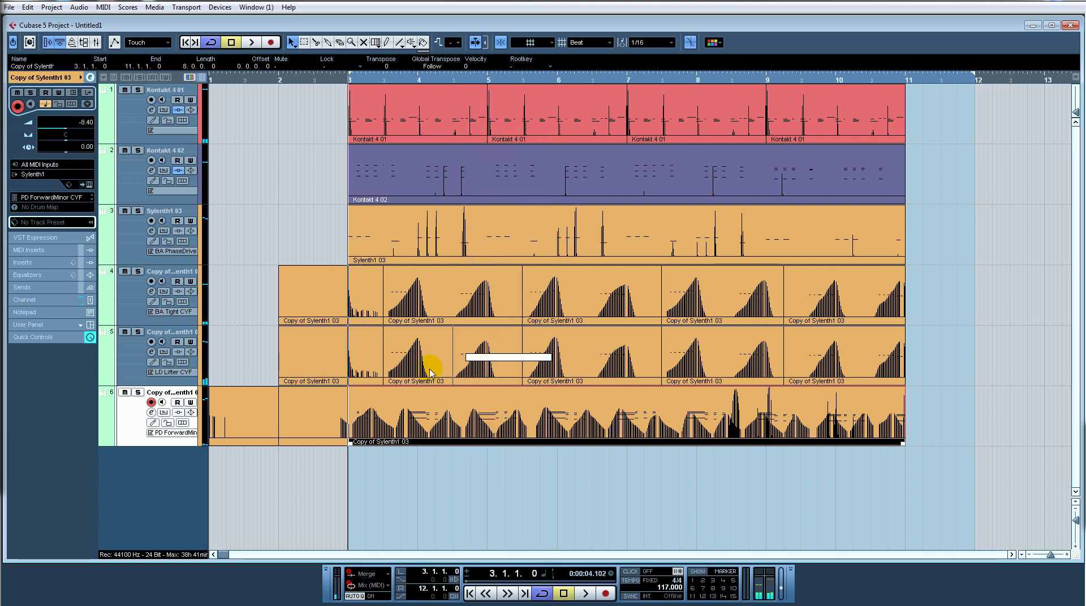
Step: Undo the recorded takes on track 6 and play the restored arrangement from bar 3
left_click(434, 450)
key("ctrl+z")
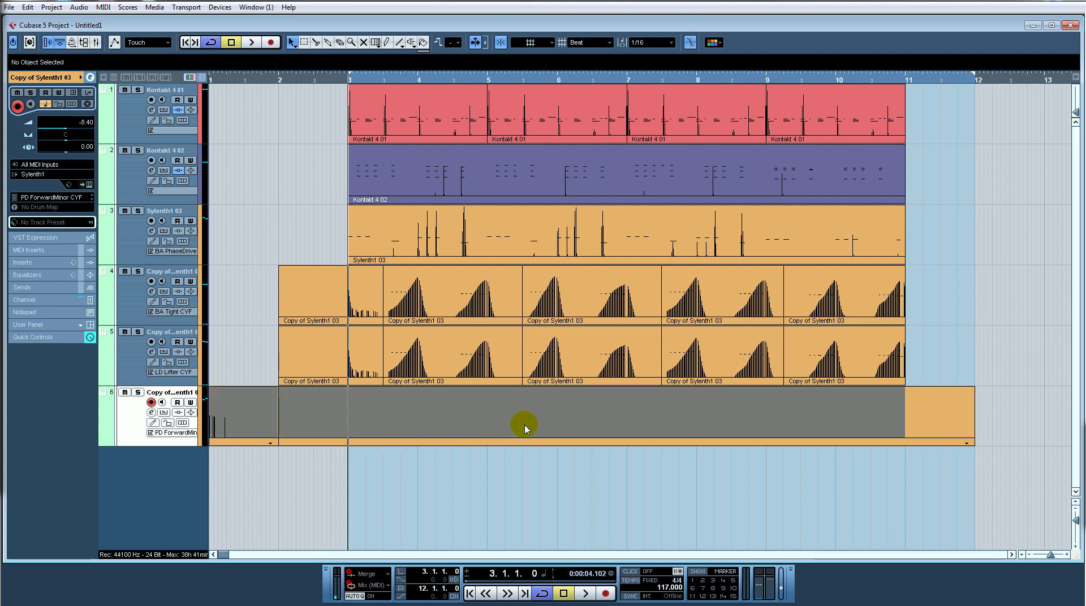
left_click(514, 461)
key("space")
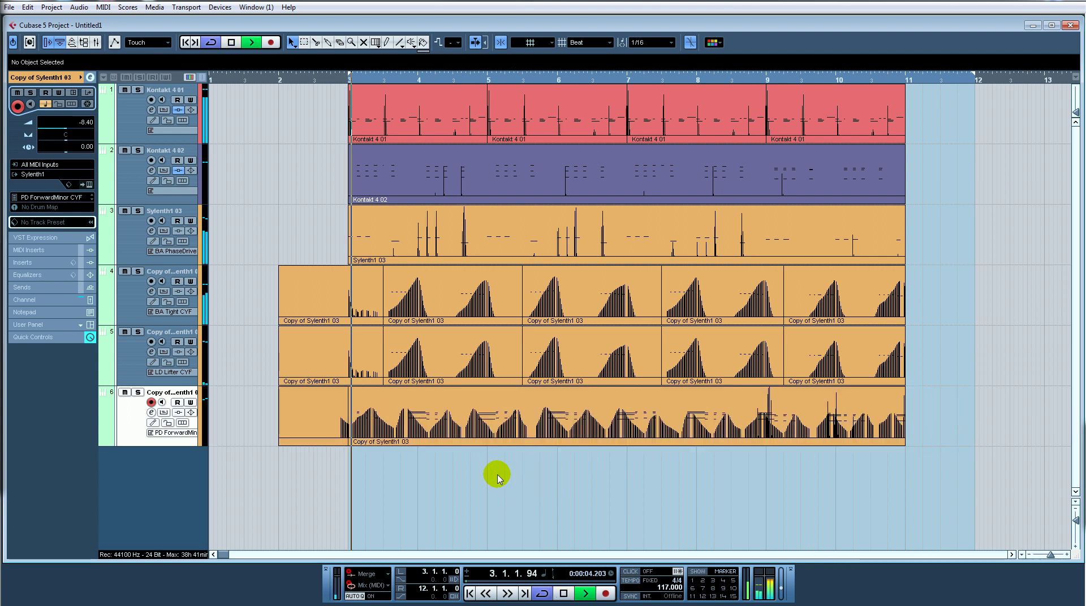
key("space")
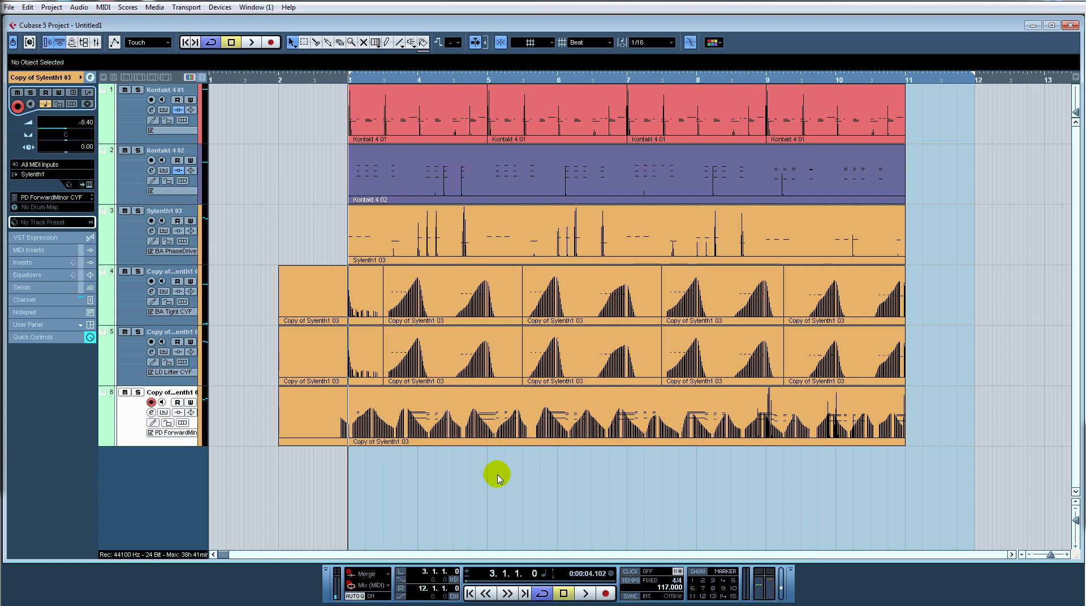
Step: Record a modulation take on track 6 from bar 3 to about bar 6, and open the part in the Key Editor at bar 3
key("KP_Multiply")
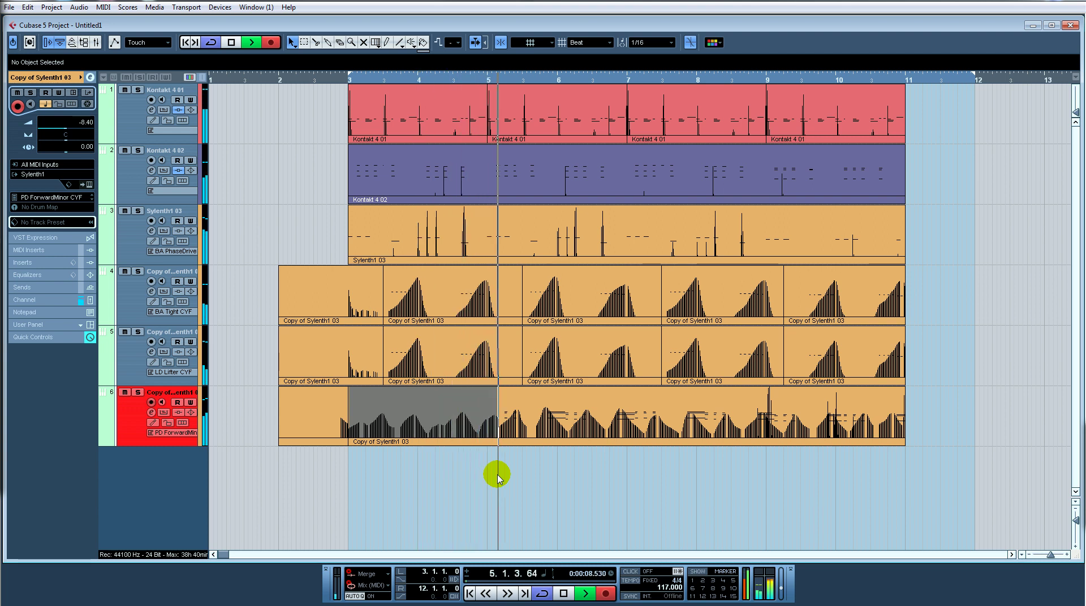
key("space")
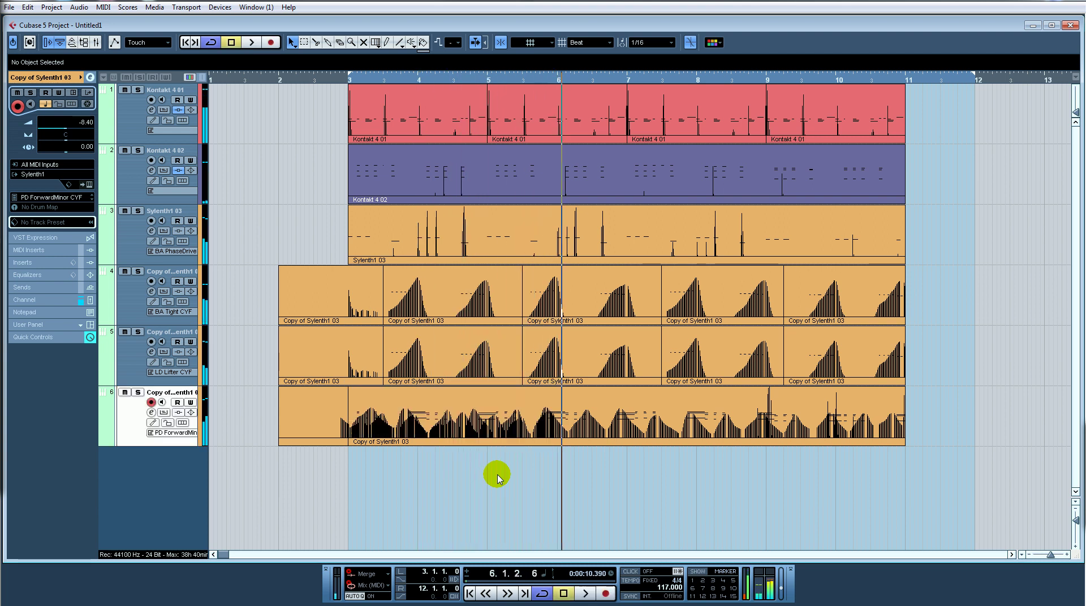
double_click(491, 418)
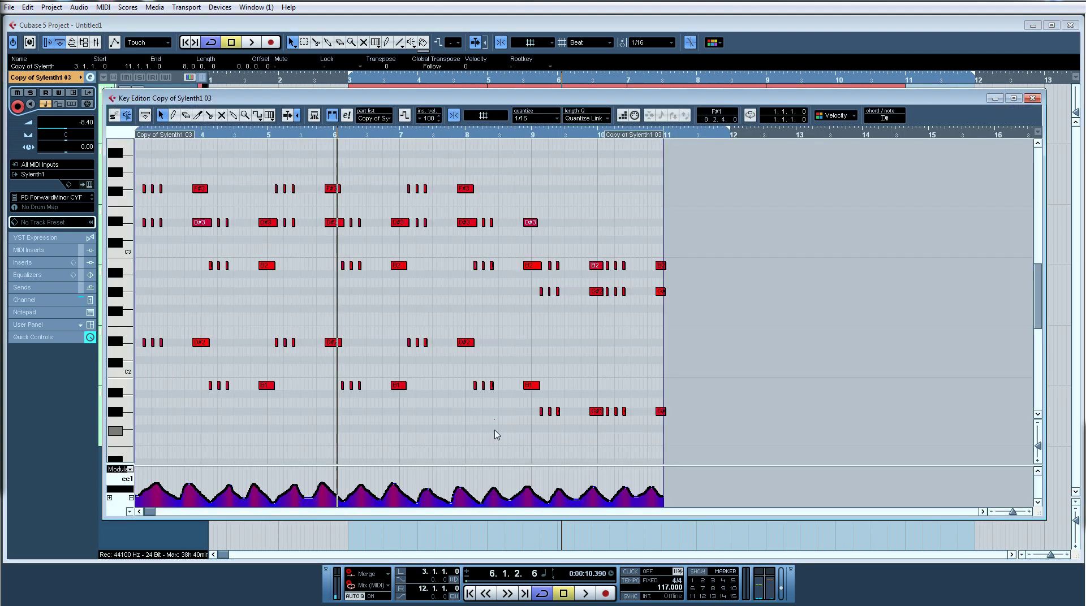
key("KP_1")
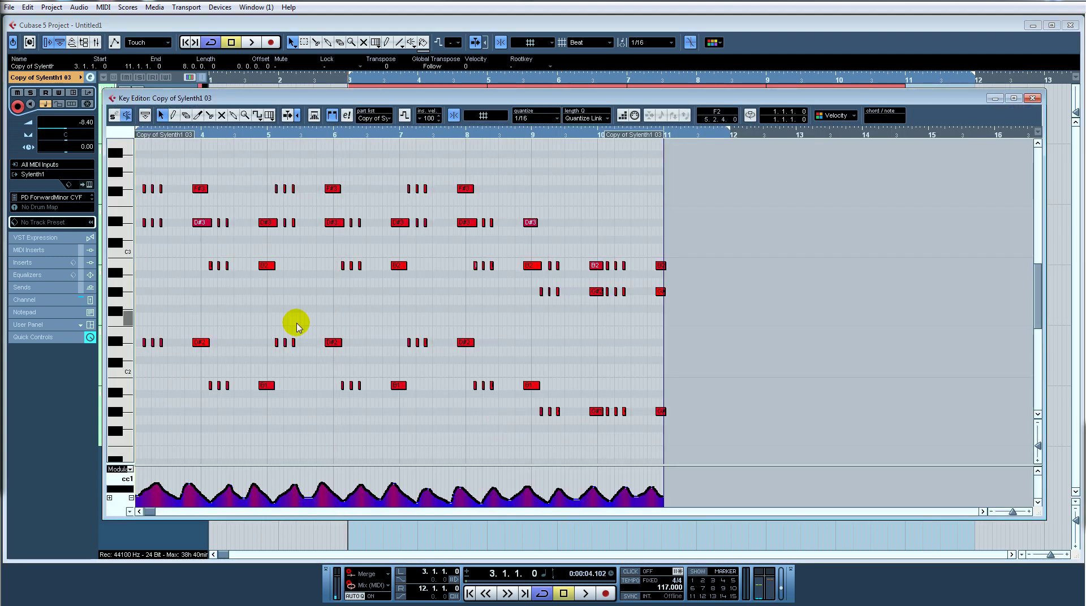
Step: Close the Key Editor, solo track 6 and play its part from bar 3
key("Return")
left_click(137, 393)
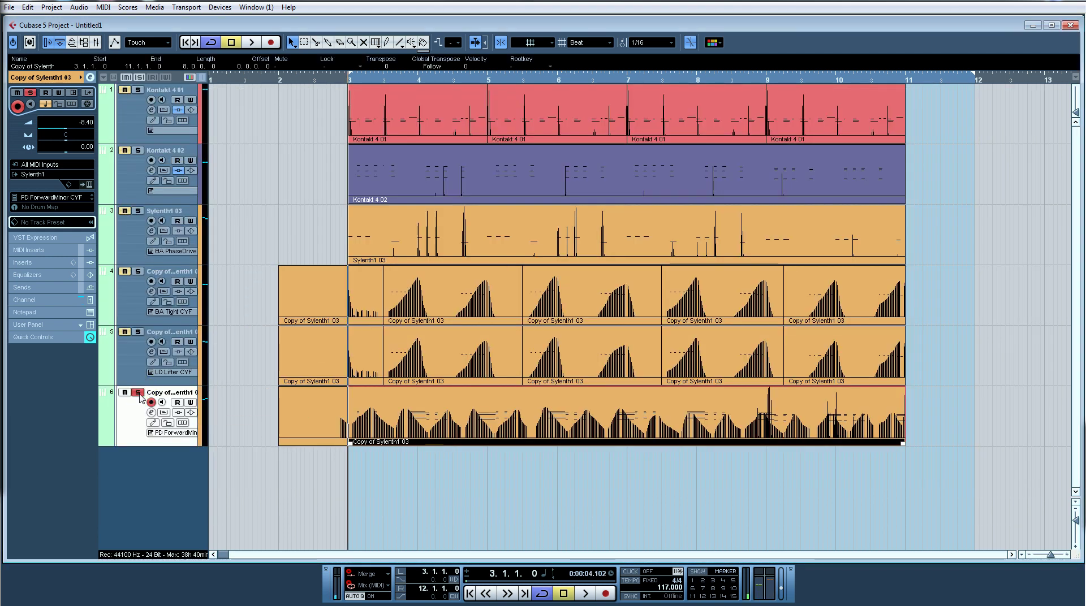
key("space")
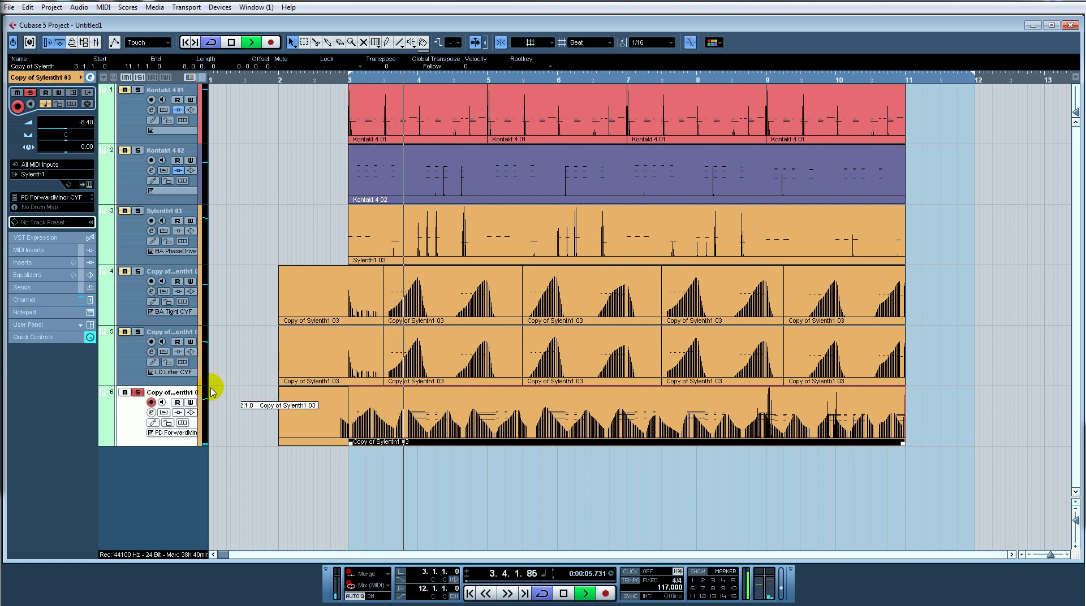
Step: Solo track 5 instead of track 6, play its part from bar 3, and clear the solo
left_click(138, 392)
left_click(137, 331)
key("space")
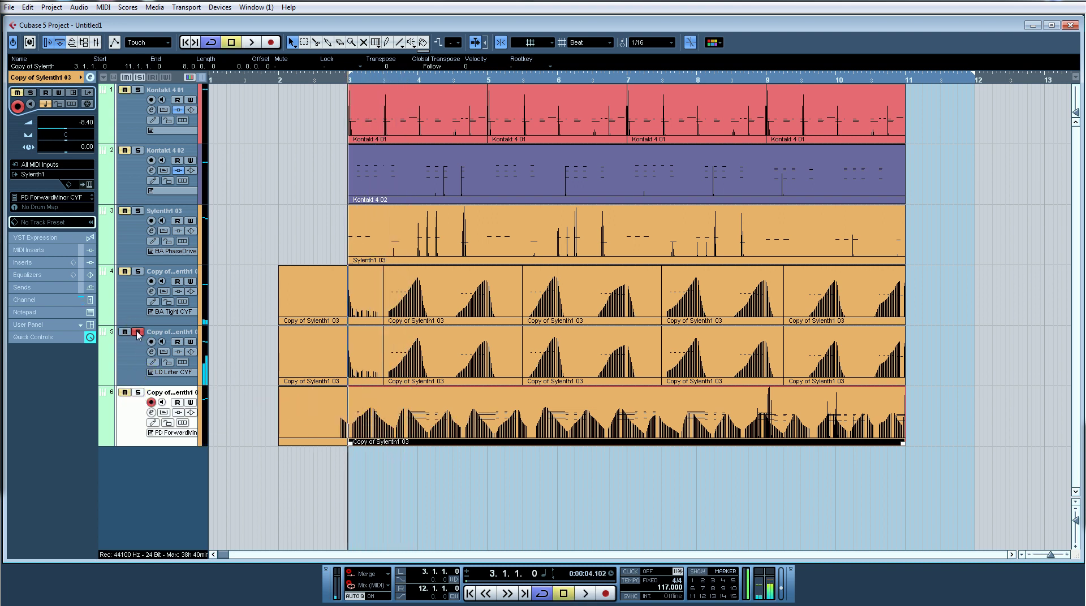
key("space")
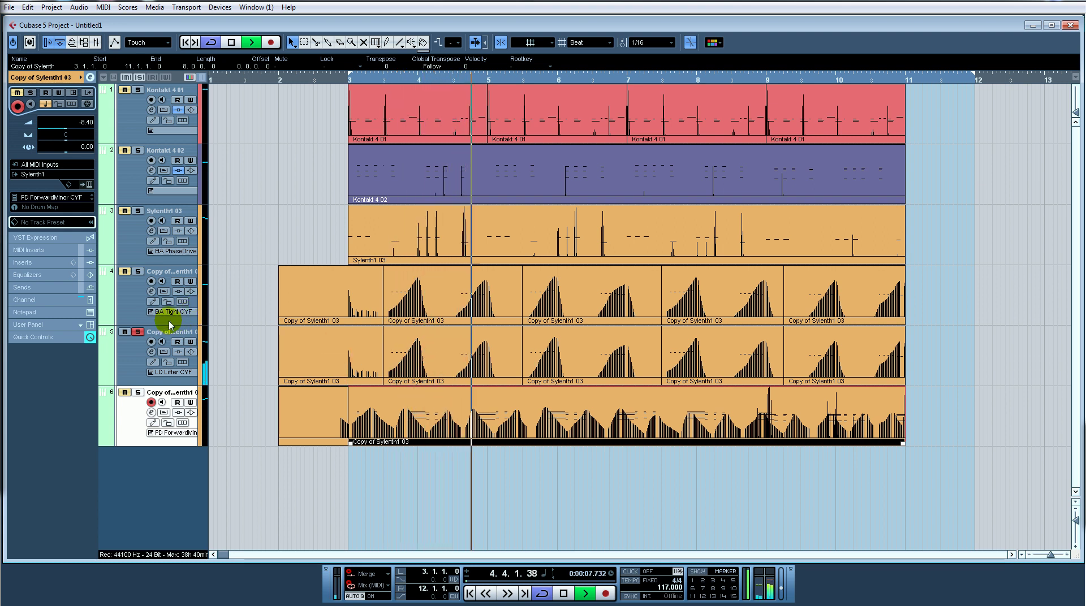
left_click(139, 332)
key("space")
Step: Inspect track 5's LD Lifter CYF patch in the Sylenth1 instrument window and close it
left_click(139, 366)
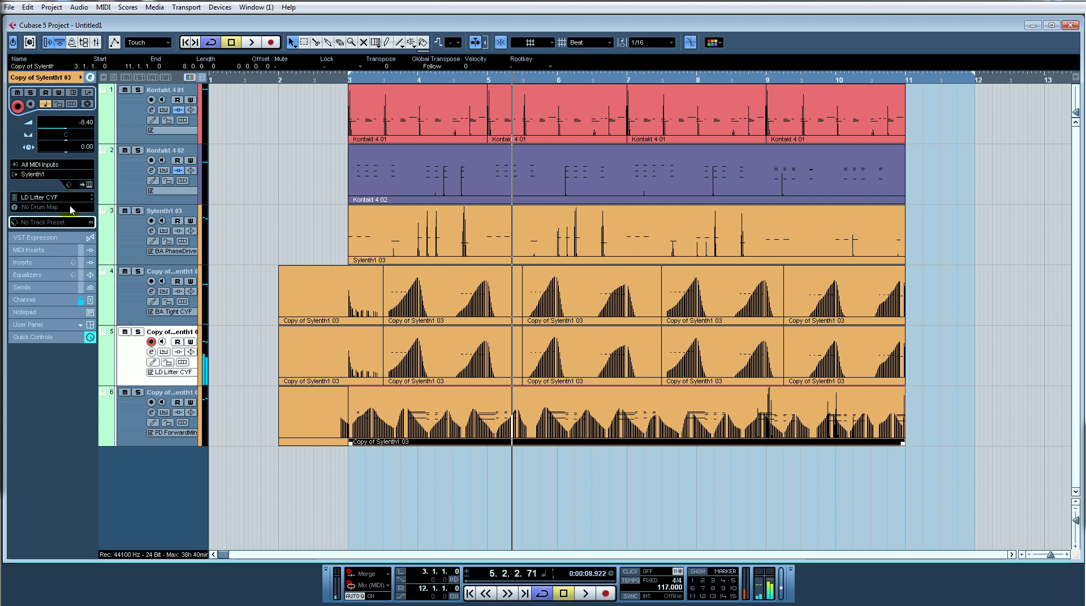
left_click(89, 184)
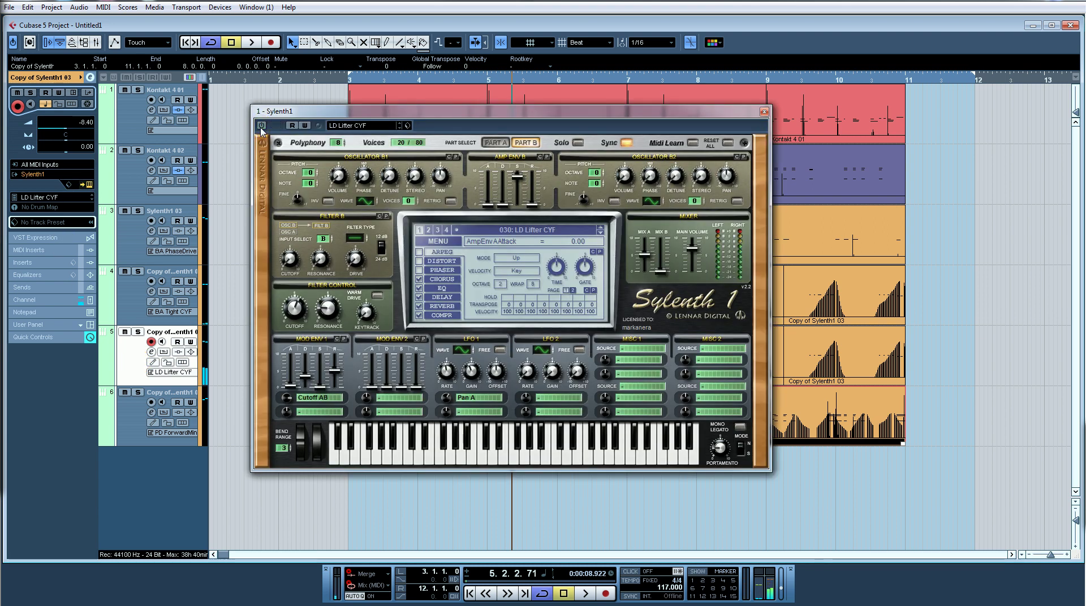
left_click(764, 111)
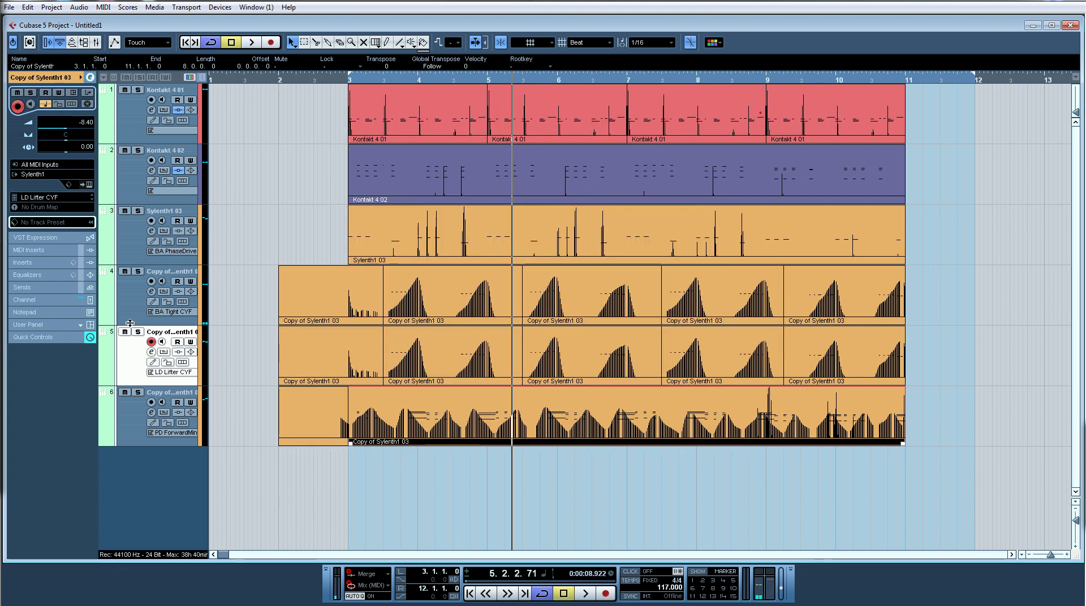
Step: Play all tracks briefly from bar 3 and select track 6 during playback
left_click(134, 277)
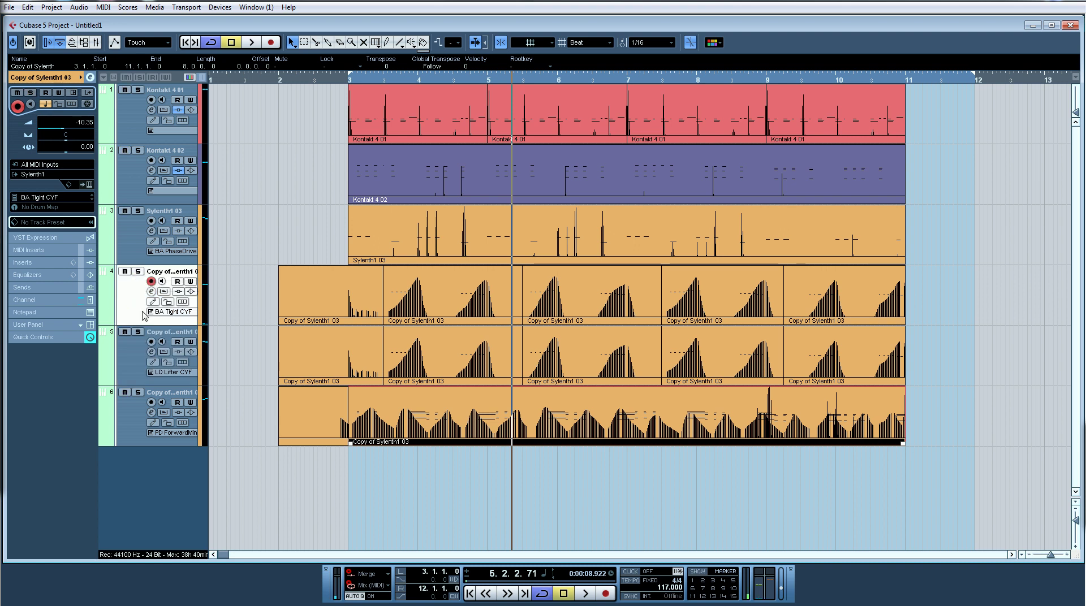
key("space")
left_click(133, 436)
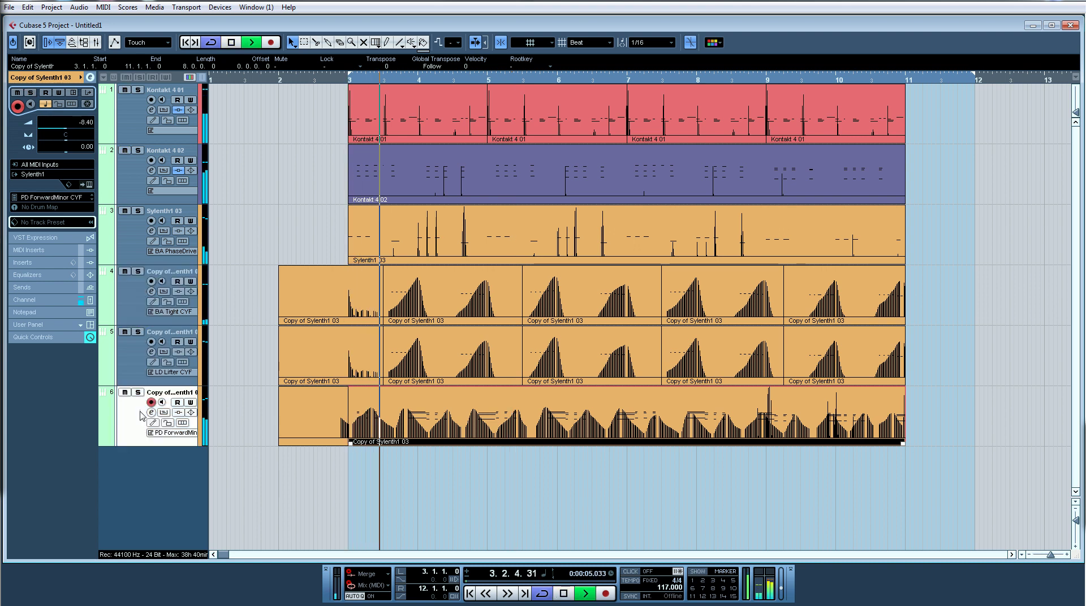
key("space")
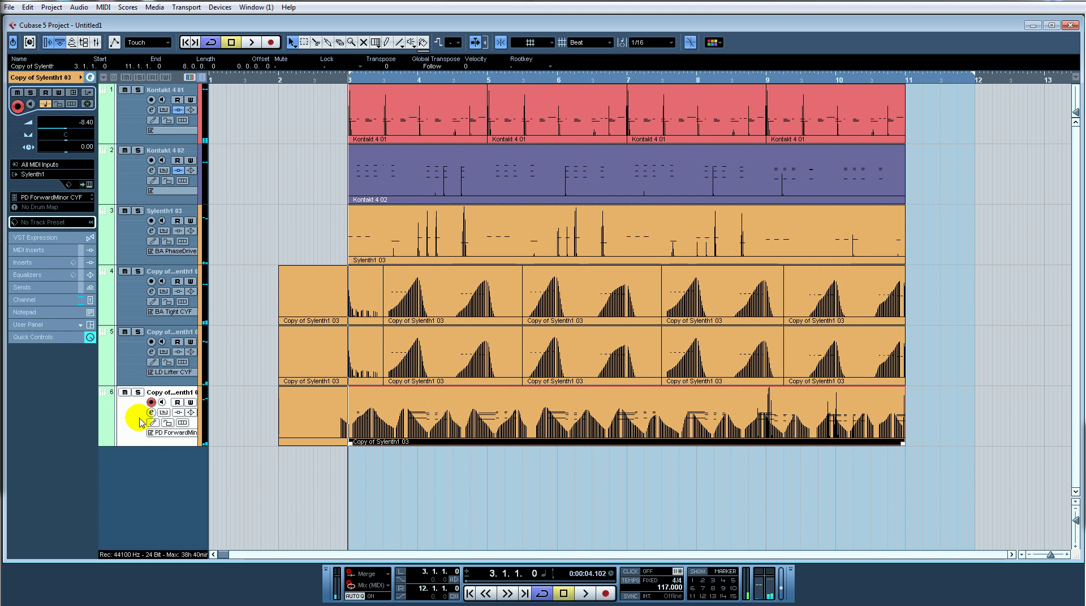
Step: Select and solo track 5, play it briefly from bar 3 once more, and turn the solo off
left_click(136, 366)
left_click(137, 332)
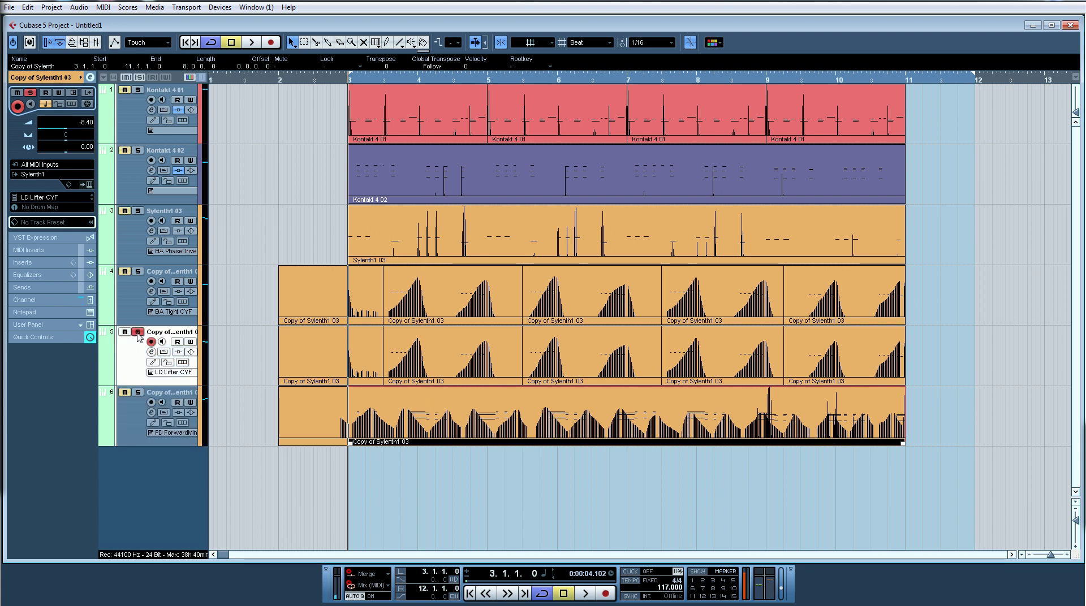
left_click(138, 334)
key("space")
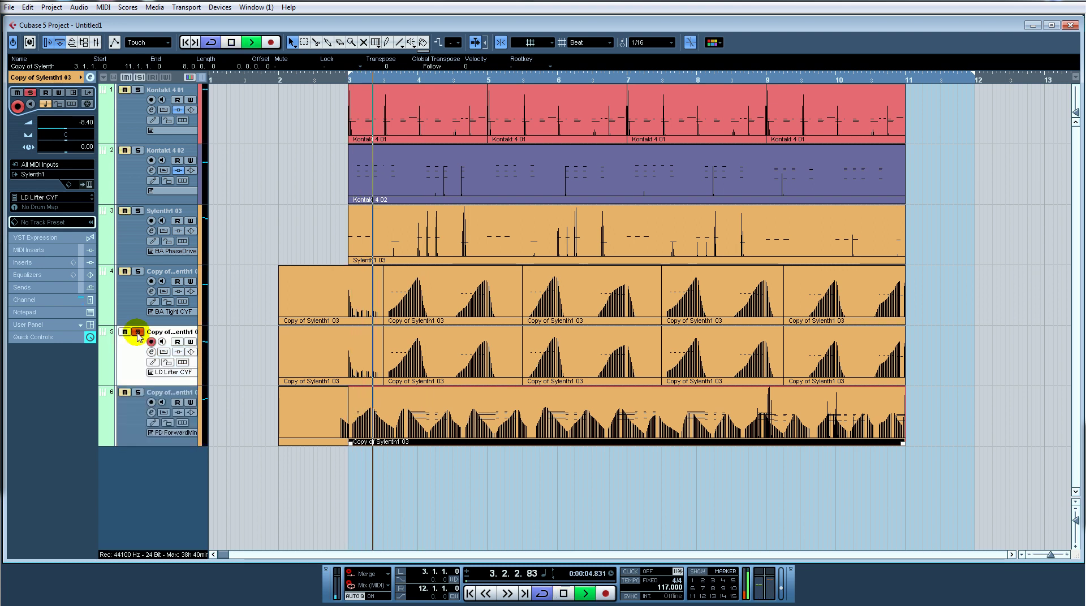
key("space")
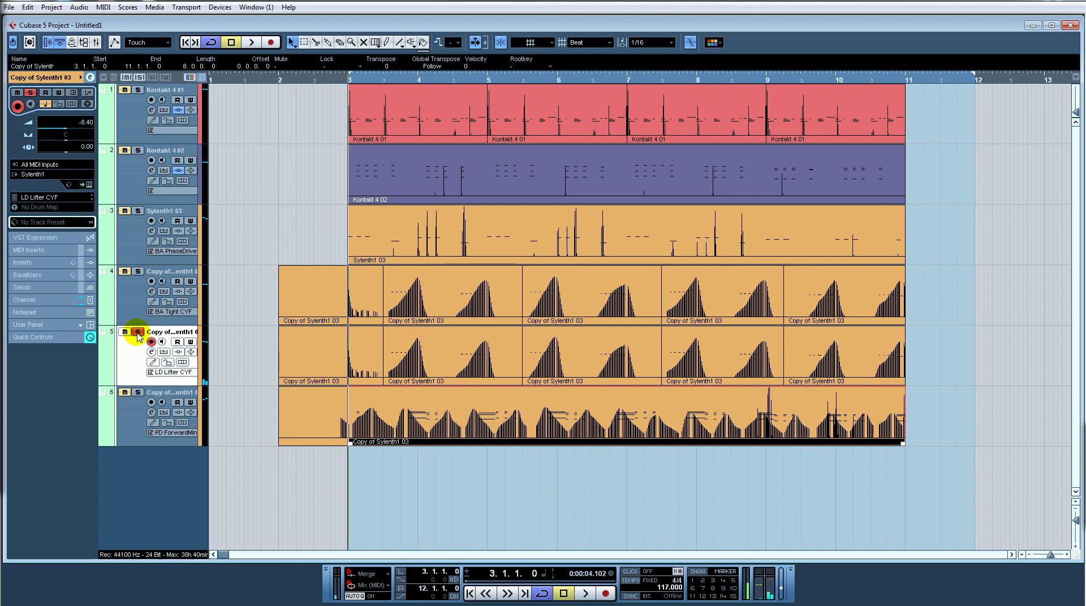
left_click(137, 334)
Step: Inspect track 4's BA Tight CYF patch in the Sylenth1 instrument window and close it
left_click(130, 281)
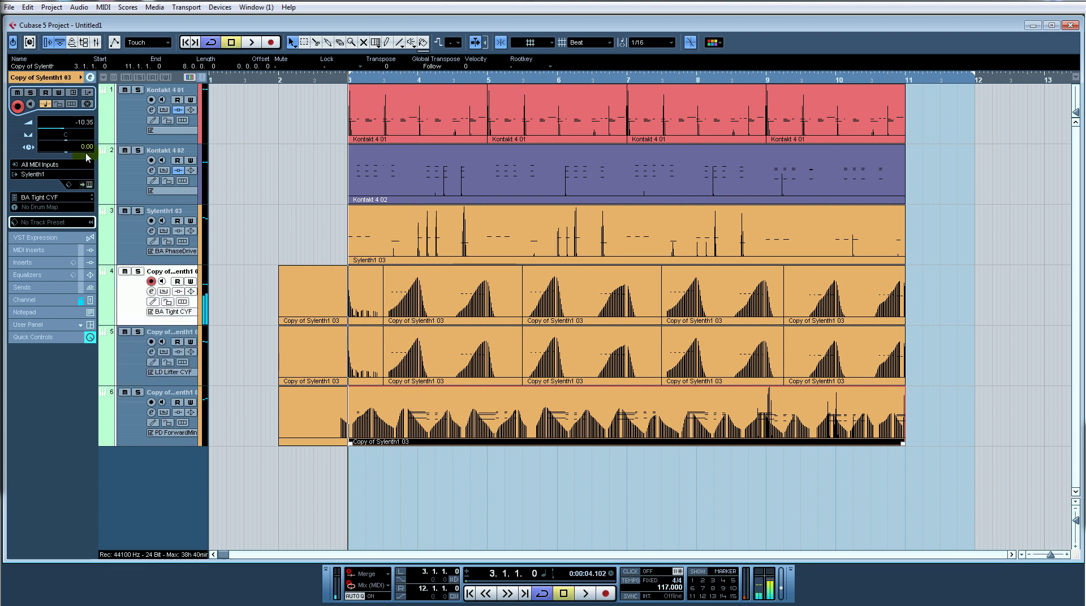
left_click(90, 185)
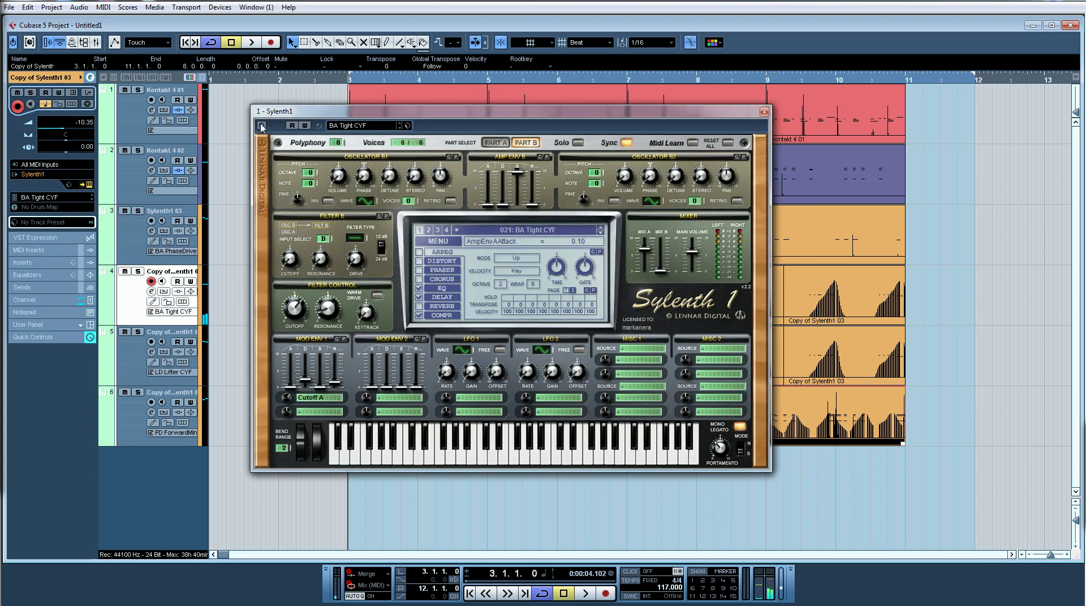
left_click(764, 112)
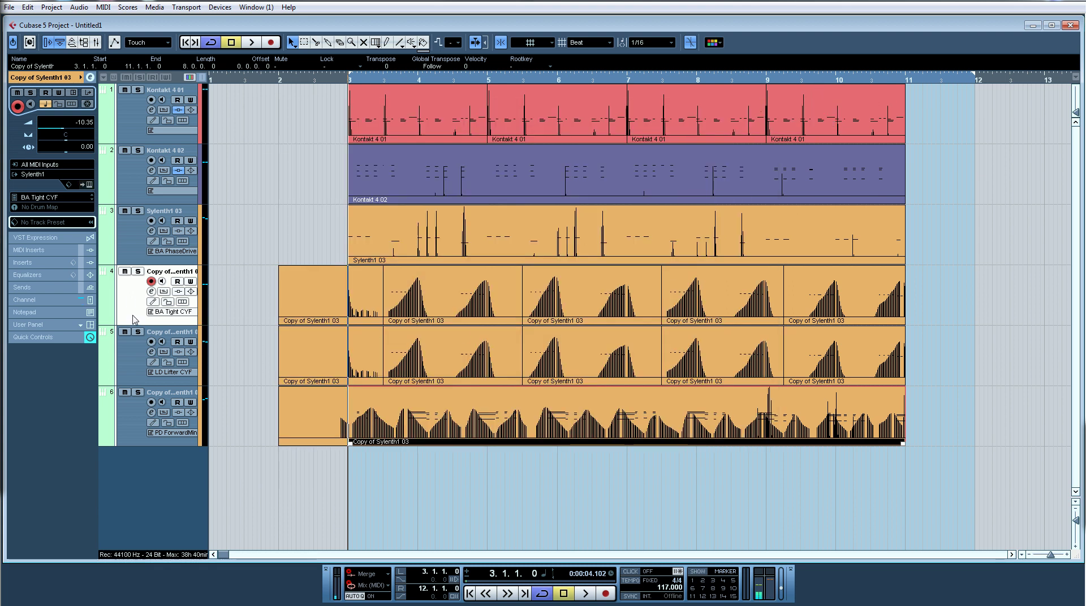
Step: Select track 6 and listen to the full arrangement from bar 3 with no track soloed
left_click(138, 434)
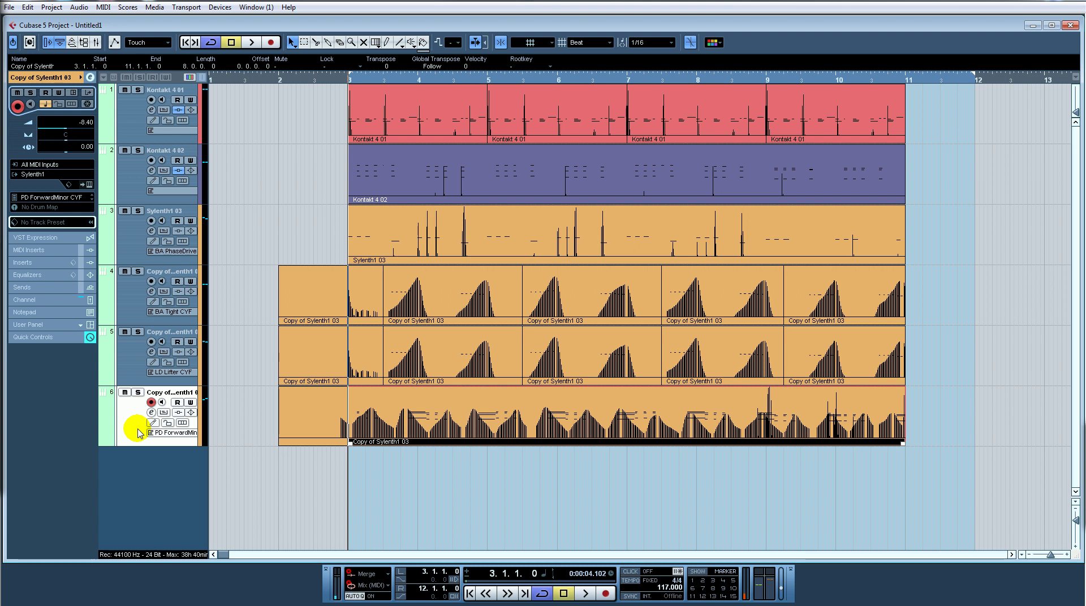
key("space")
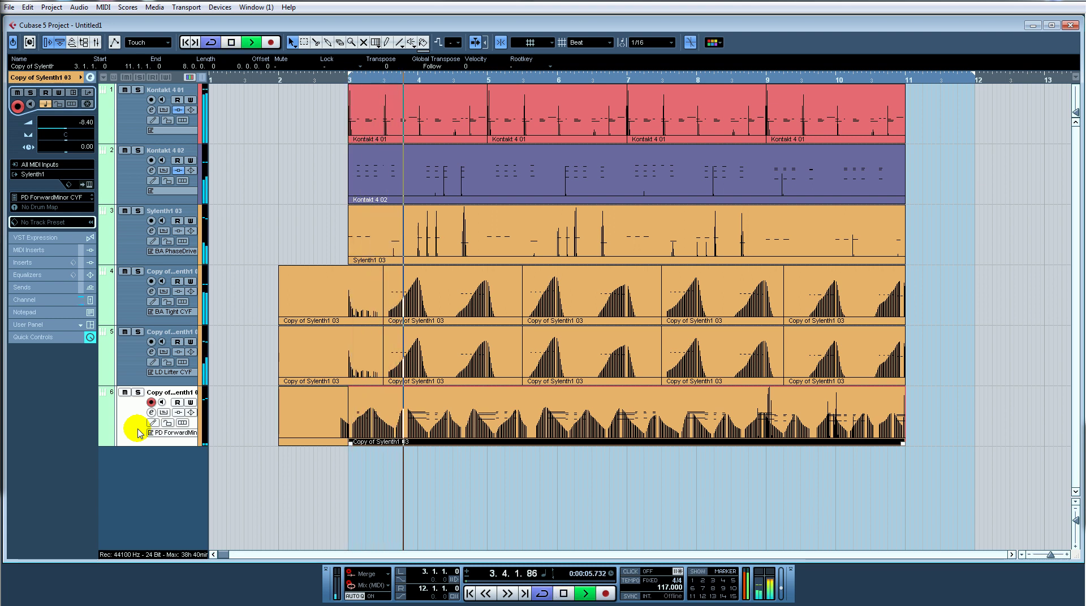
key("space")
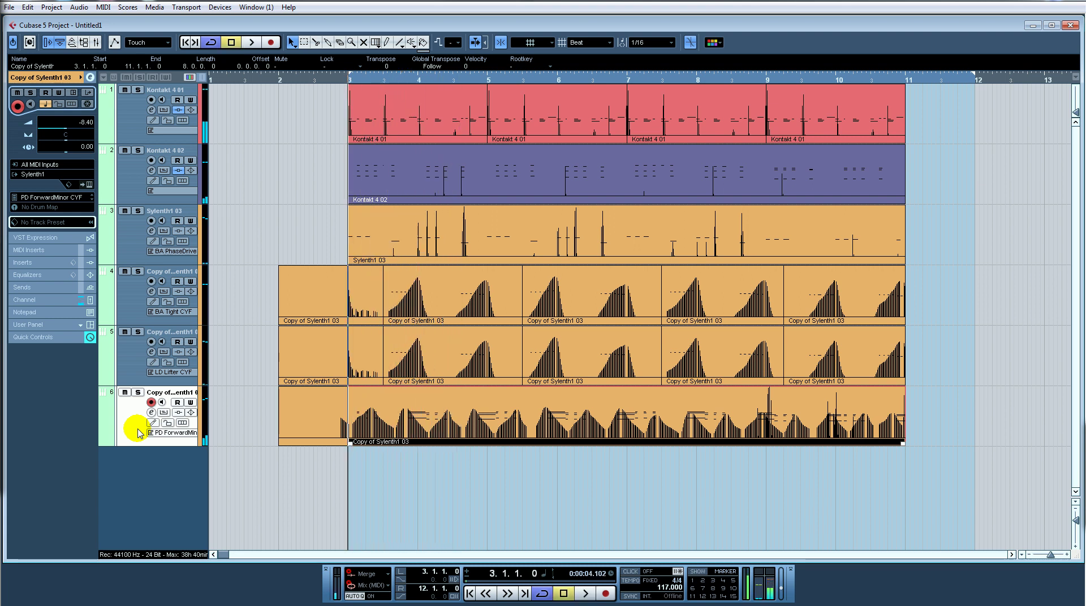
key("space")
key("space")
Step: Record a new modulation take on track 6 from bar 3 through bar 10
key("KP_Multiply")
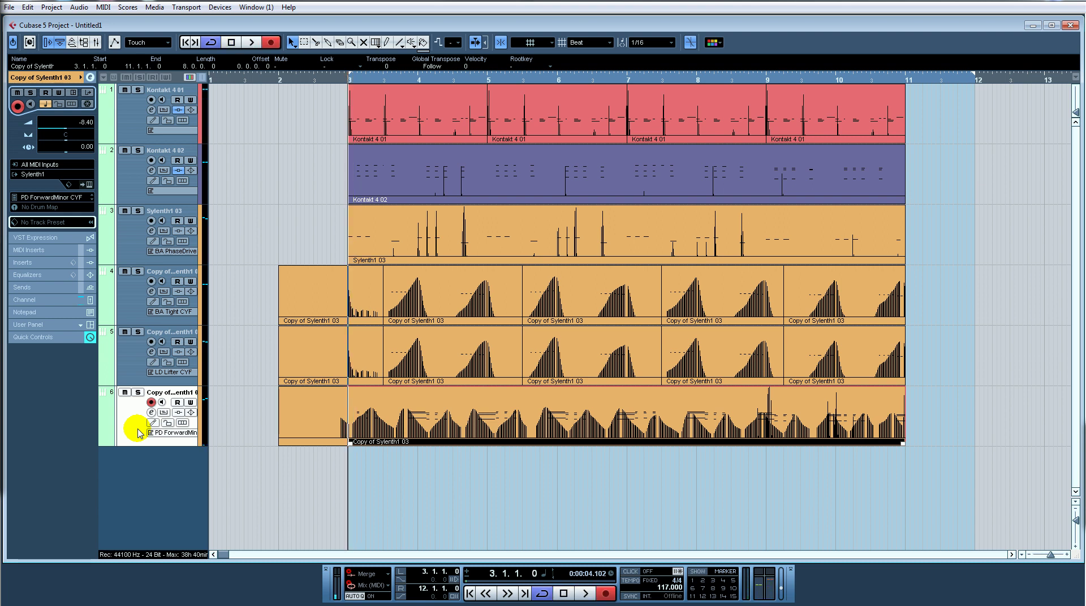
key("KP_Multiply")
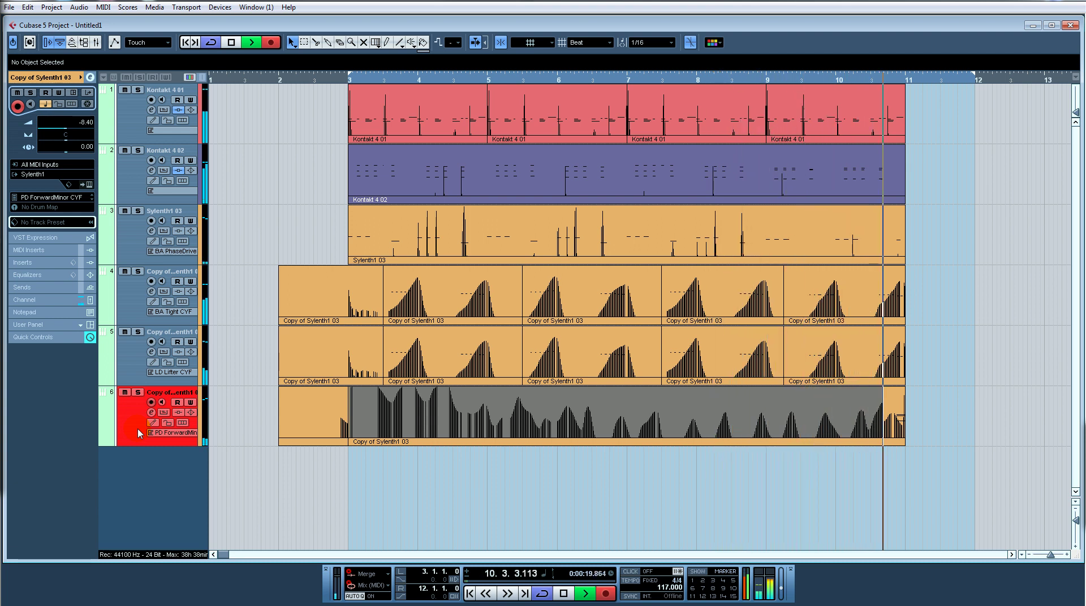
key("space")
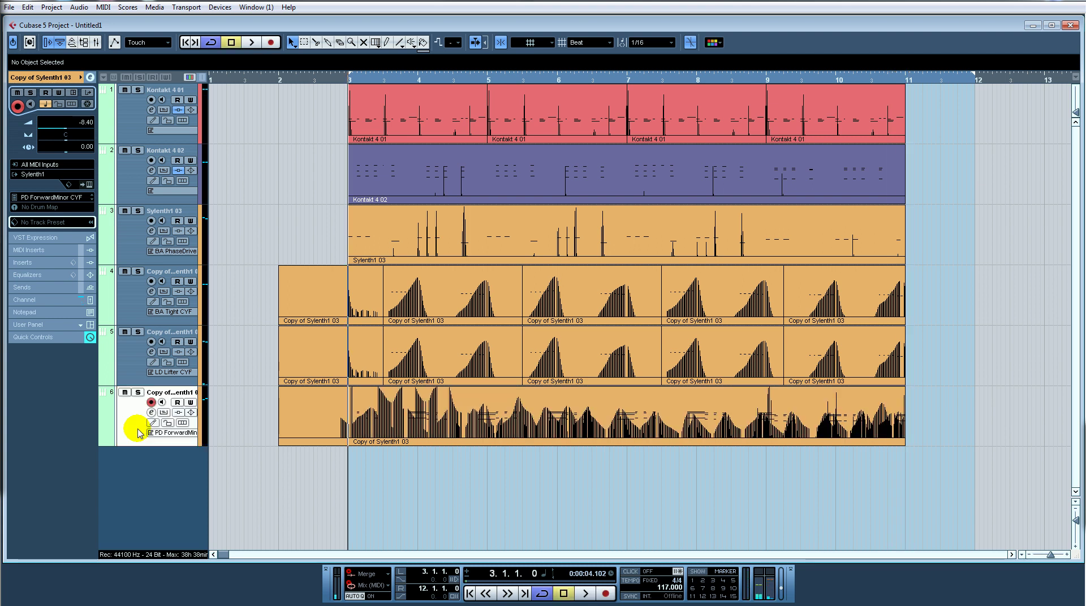
Step: Play the arrangement and lower track 6's volume to -14.02 dB in the Mixer
key("space")
key("F3")
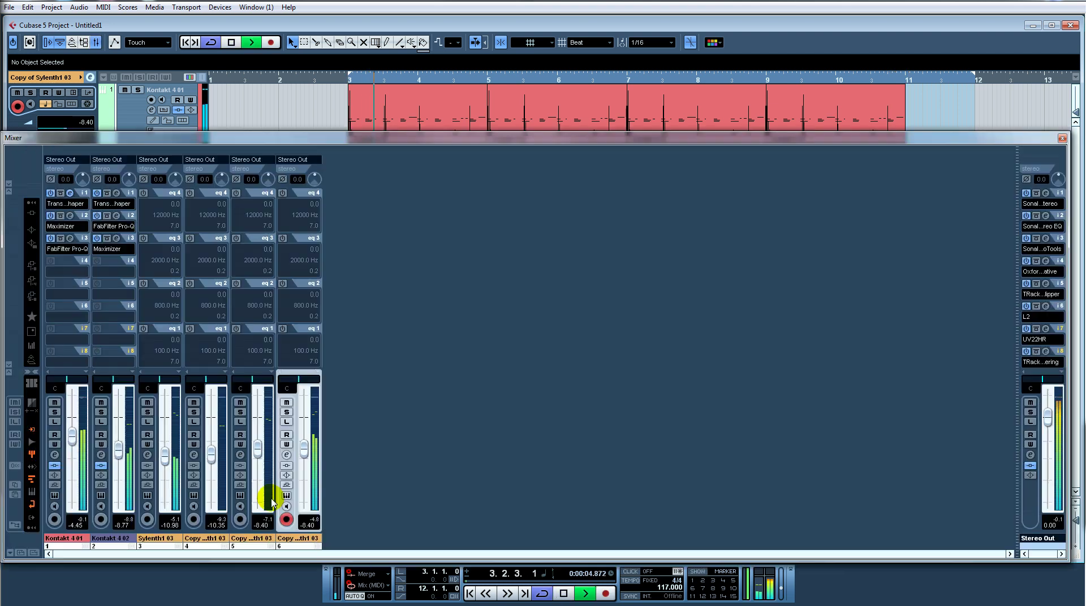
left_click_drag(303, 455, 305, 469)
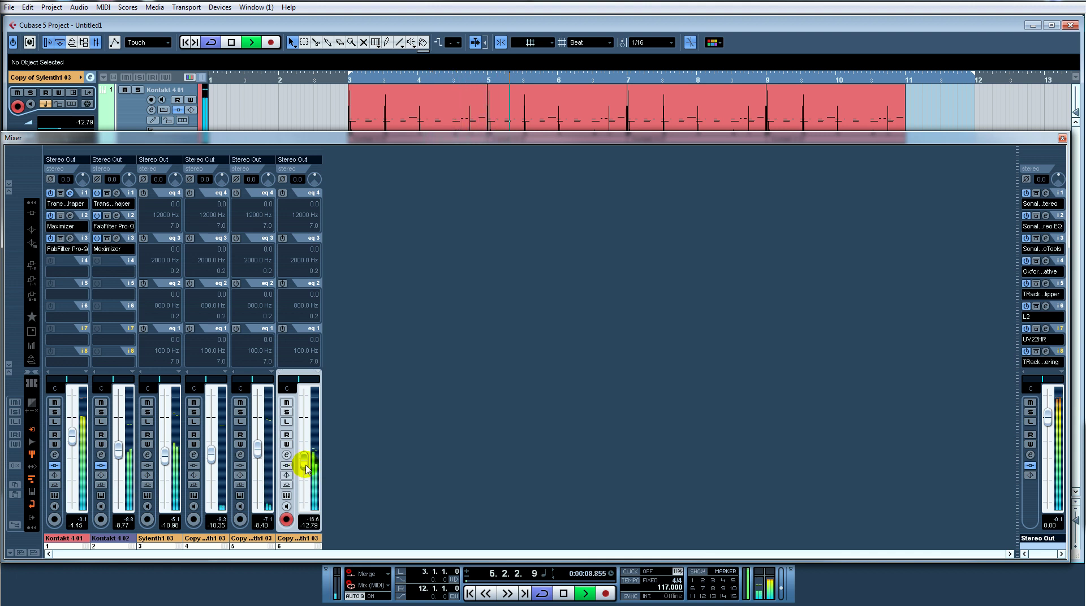
left_click_drag(306, 469, 304, 471)
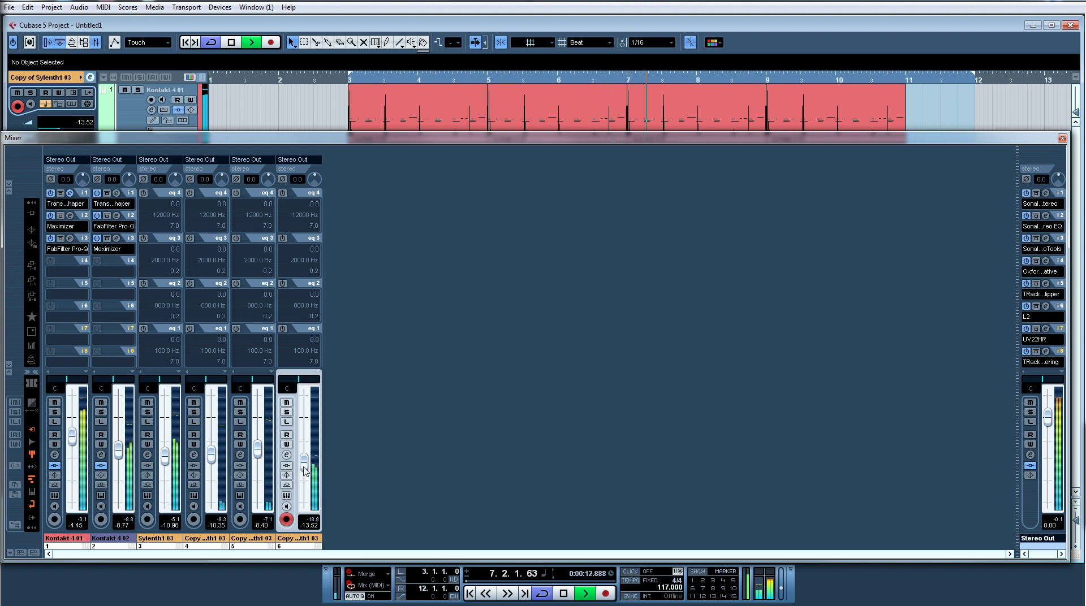
left_click(304, 471)
key("F3")
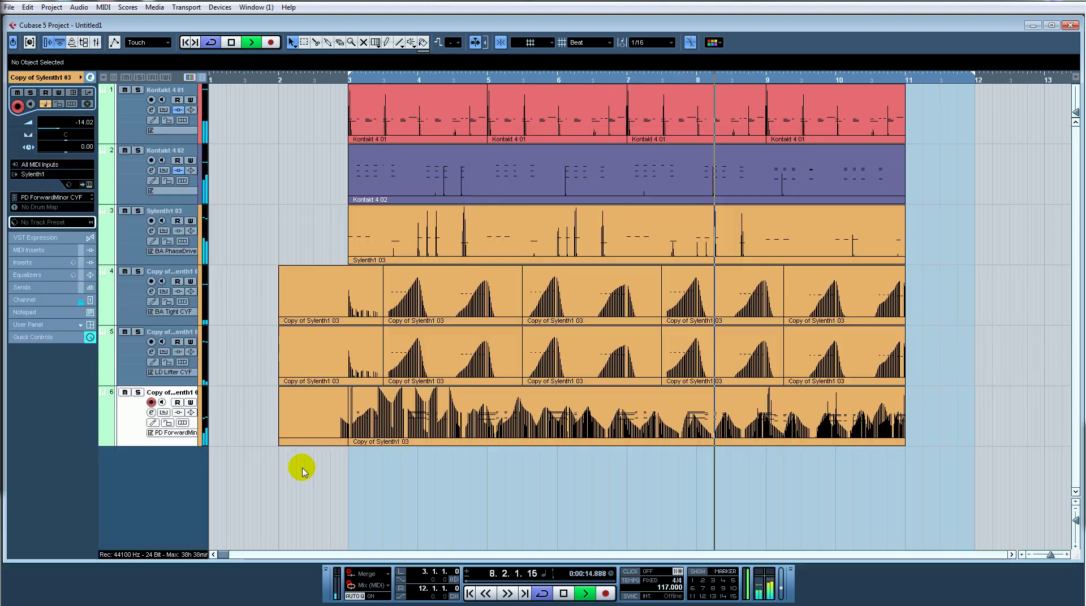
left_click(405, 480)
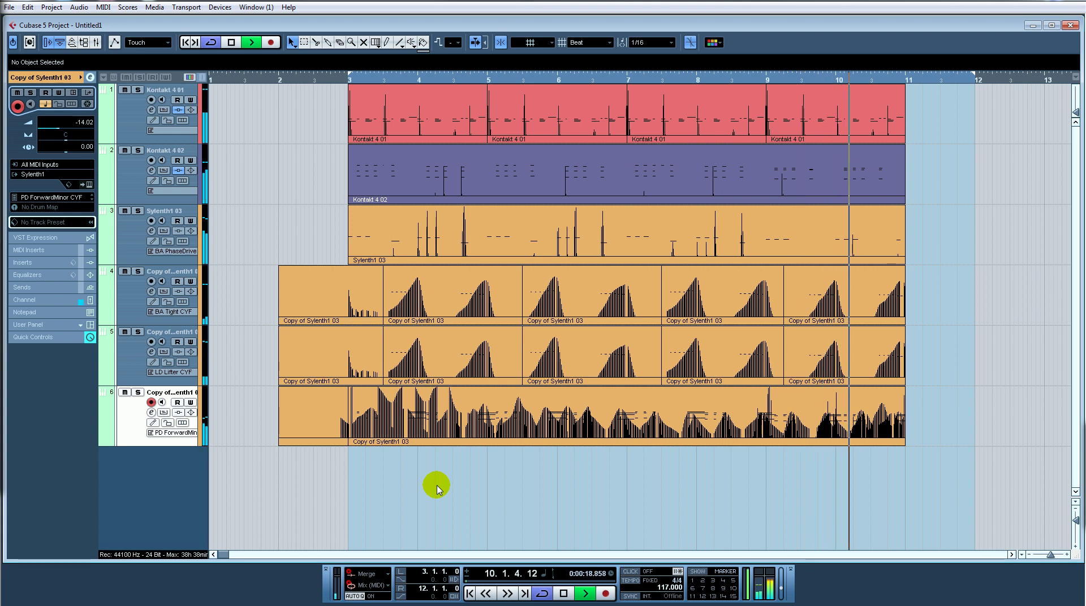
Step: Raise the Kontakt 4 02 channel to -5.98 dB and add a slight cut between 1 and 2 kHz in its FabFilter Pro-Q
key("F3")
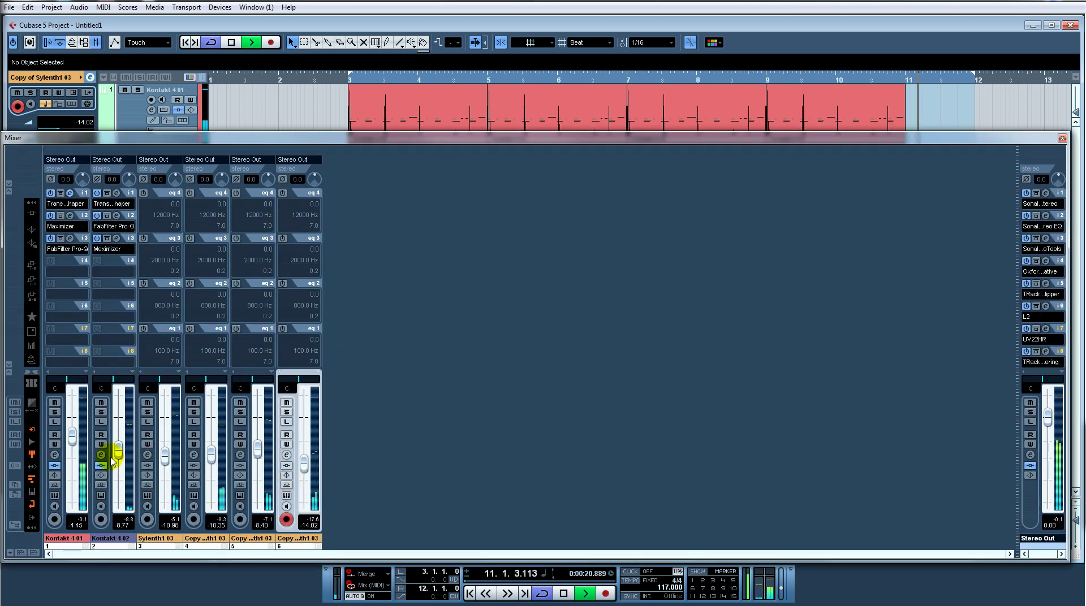
key("KP_1")
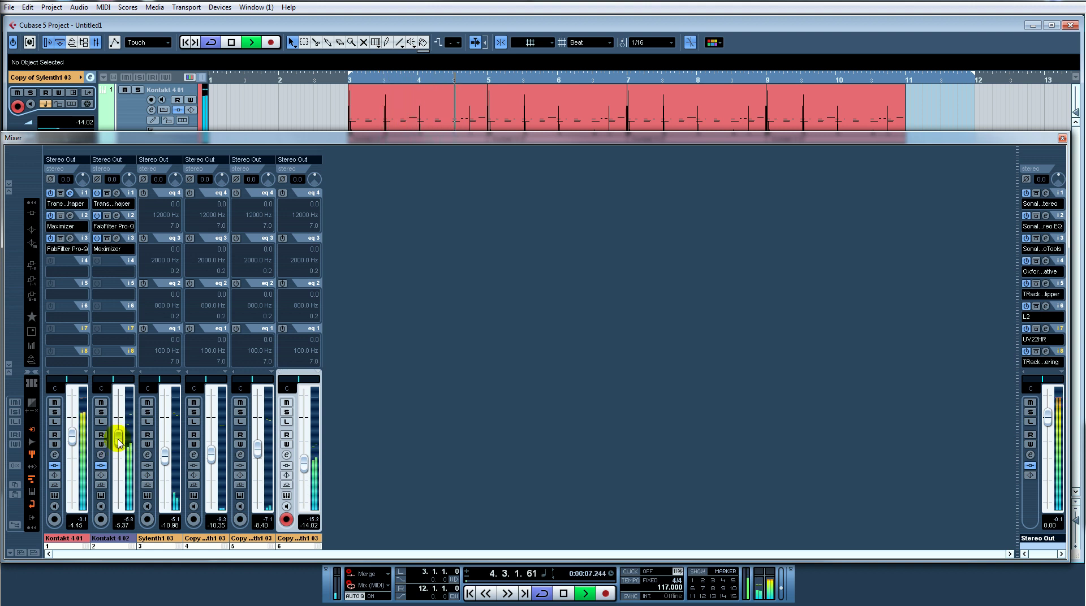
left_click(116, 216)
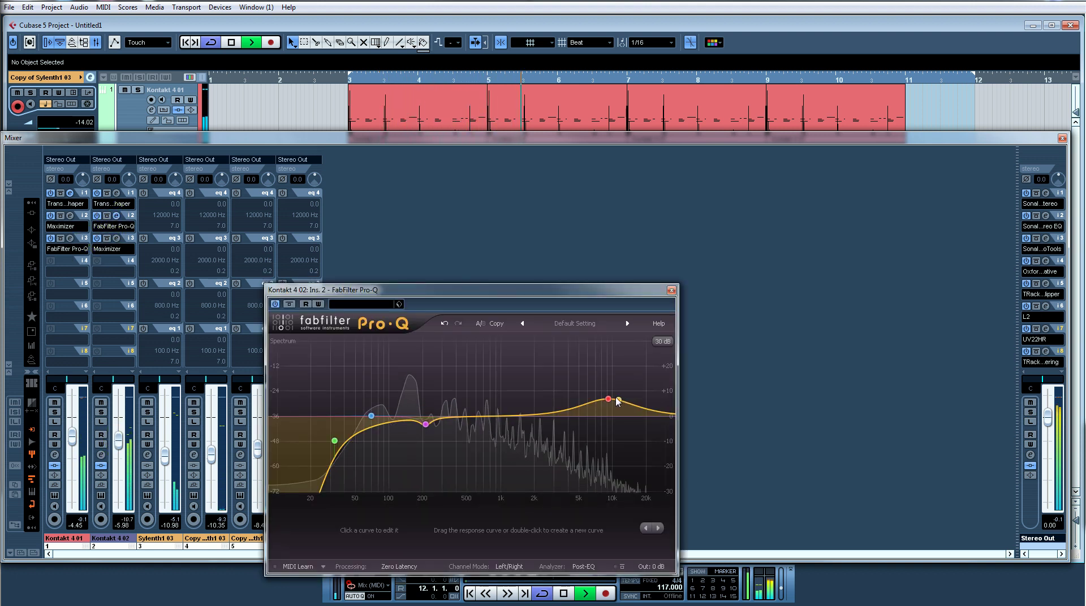
mouse_move(522, 416)
left_mouse_down()
mouse_move(521, 392)
mouse_move(528, 419)
mouse_move(519, 423)
left_mouse_up()
Step: Boost Pro-Q's high band to +10.38 dB at 9032.5 Hz and bring the new mid band back to about 0 dB
left_click_drag(607, 399, 616, 382)
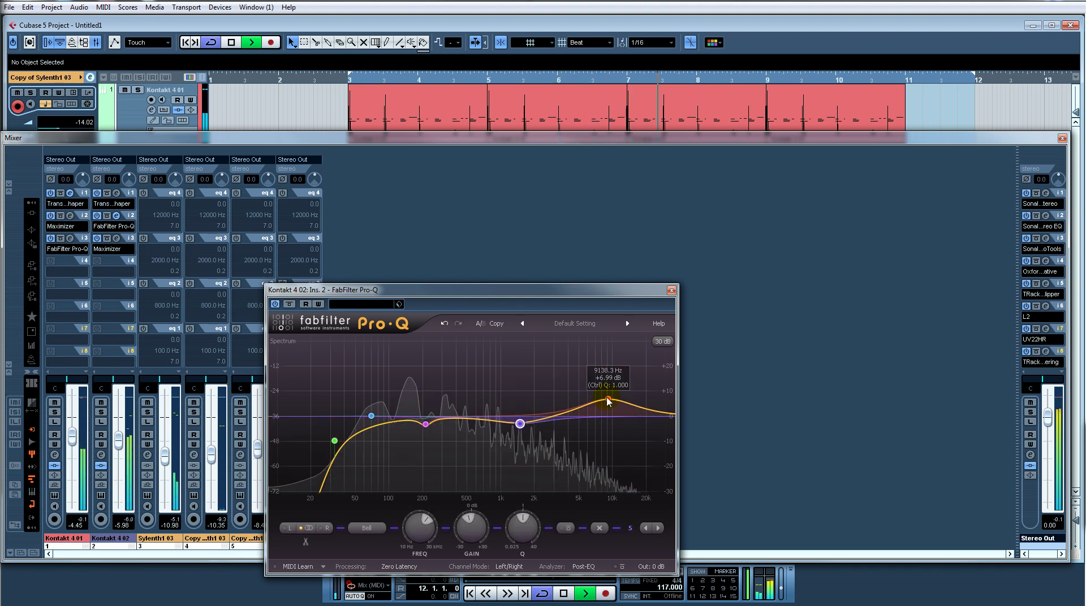
mouse_move(520, 424)
left_mouse_down()
mouse_move(523, 410)
mouse_move(520, 421)
left_mouse_up()
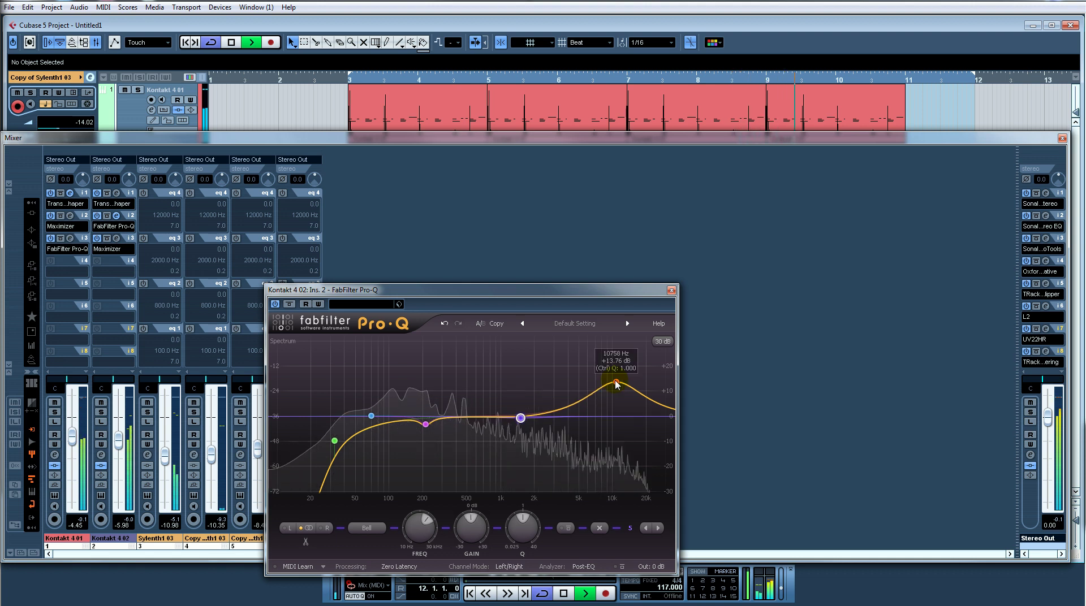
mouse_move(619, 383)
left_mouse_down()
mouse_move(639, 387)
mouse_move(601, 390)
mouse_move(609, 394)
left_mouse_up()
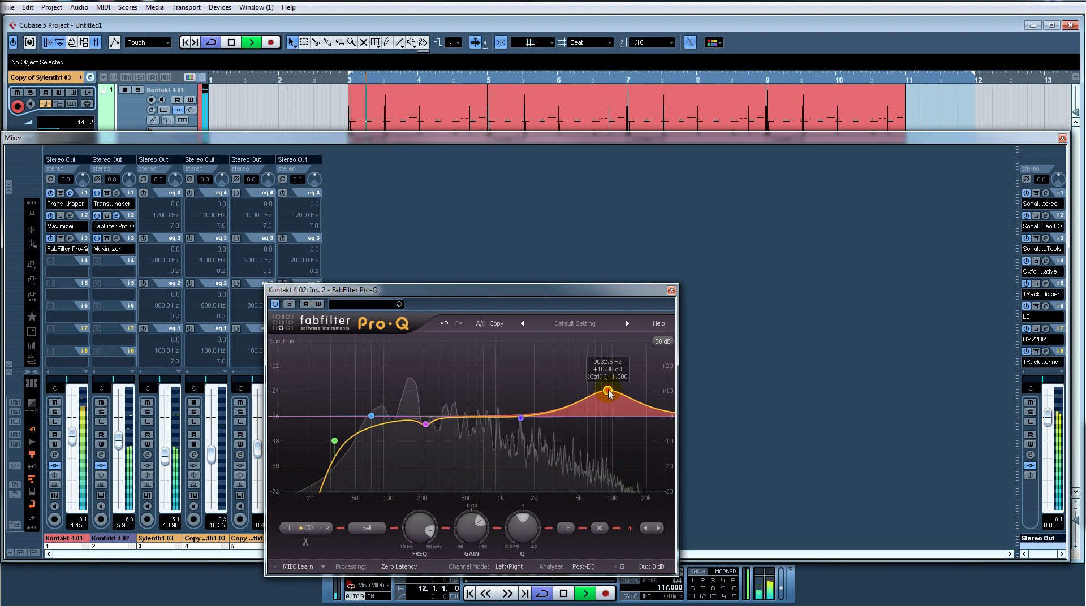
Step: Close Pro-Q, lower the Kontakt 4 02 channel to -8.03 dB and close the Mixer
left_click(671, 289)
left_click_drag(116, 450, 121, 455)
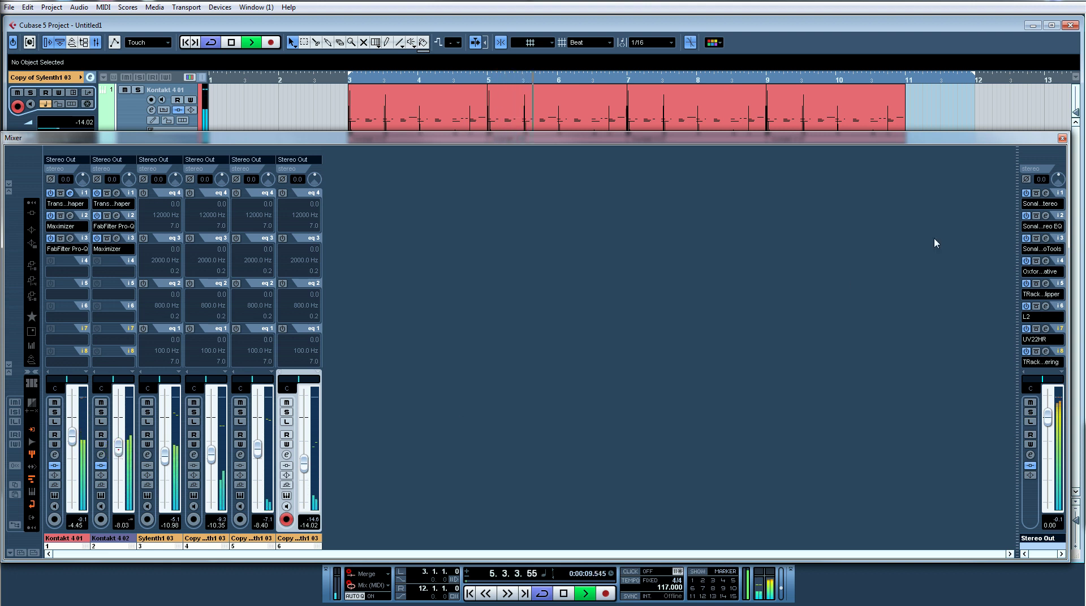
left_click(1062, 138)
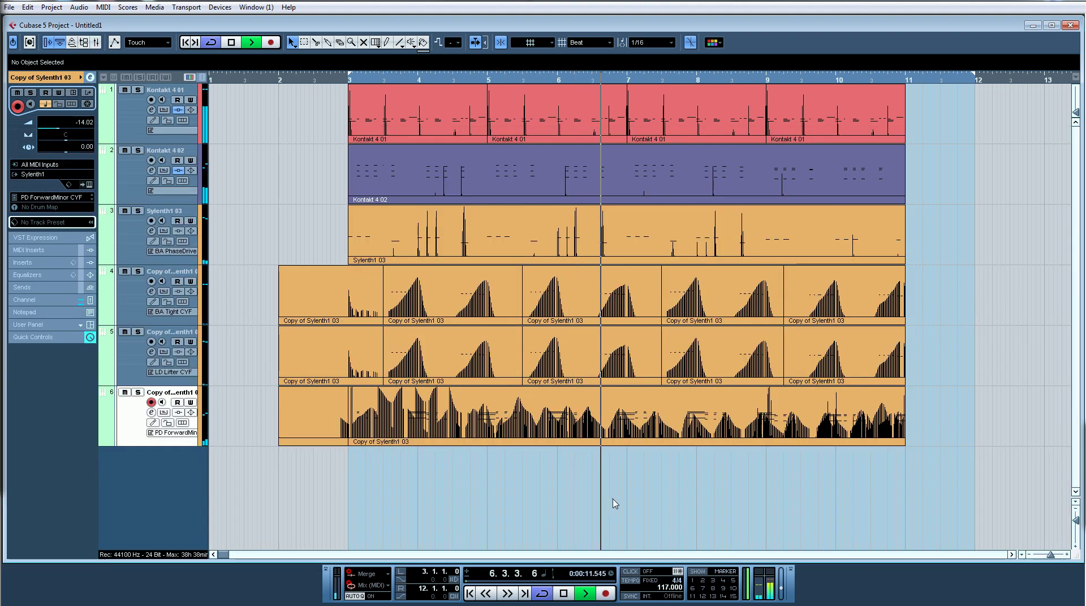
Step: Split the parts on tracks 4 and 5 at bar 3 and select the lead-in pieces before bar 3 on tracks 4 to 6
key("g")
key("g")
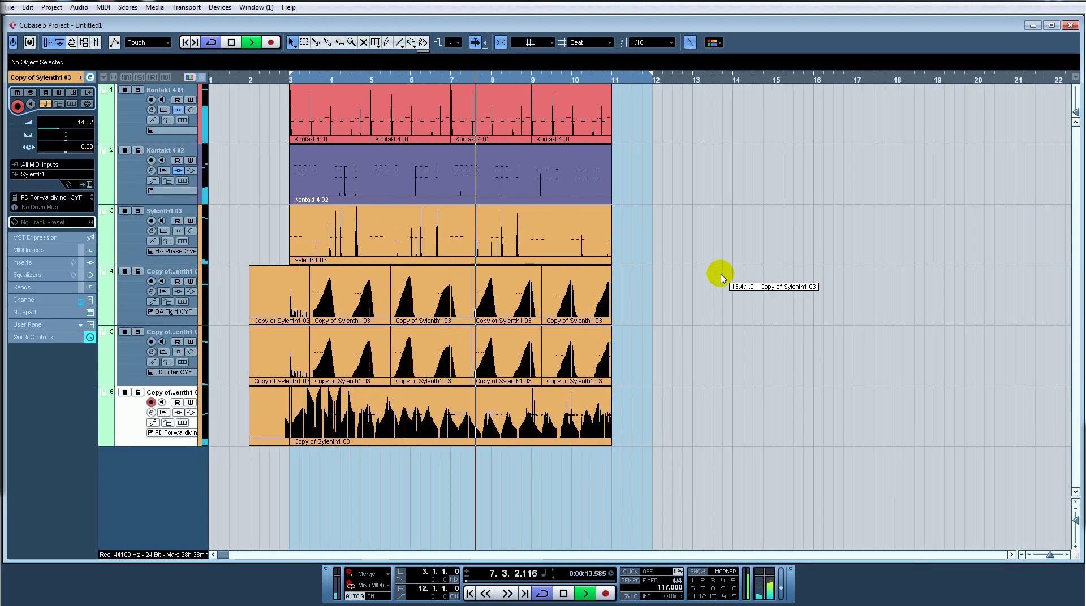
key("space")
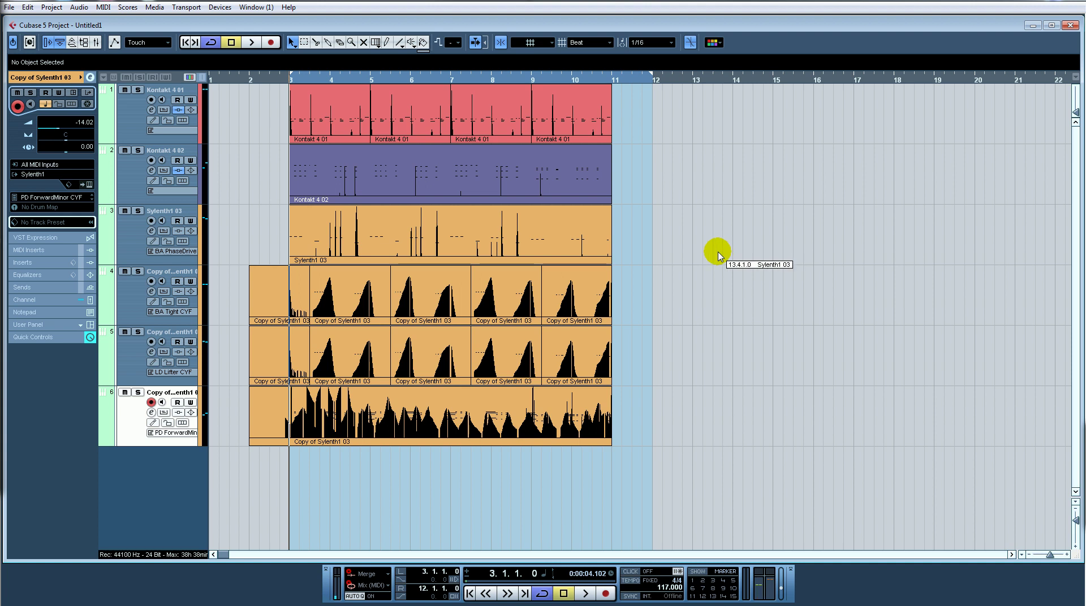
left_click(289, 300, "alt")
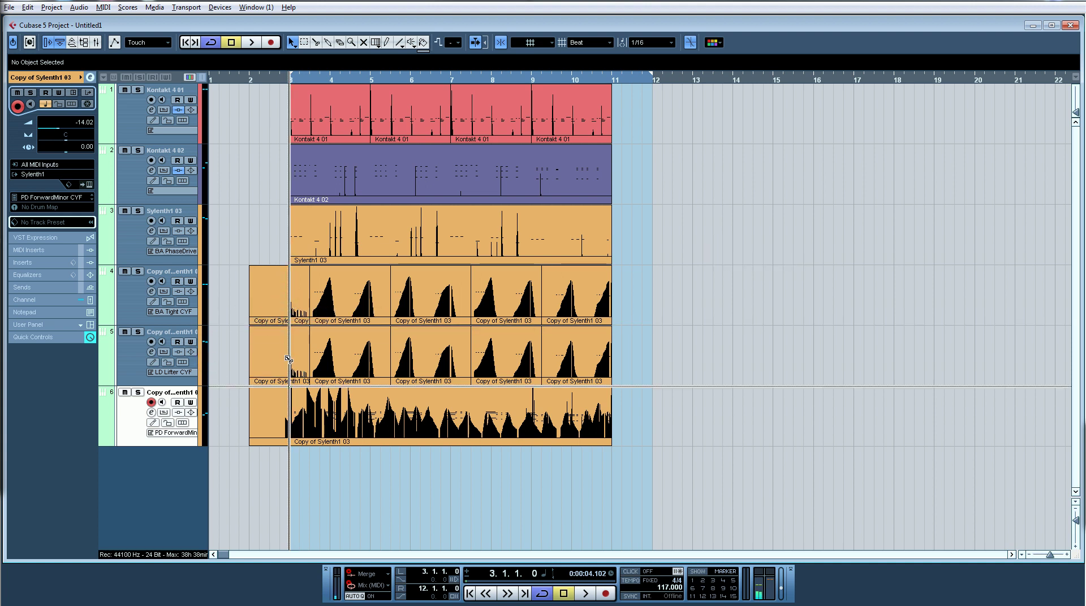
left_click(288, 359, "alt")
left_click_drag(271, 267, 271, 278)
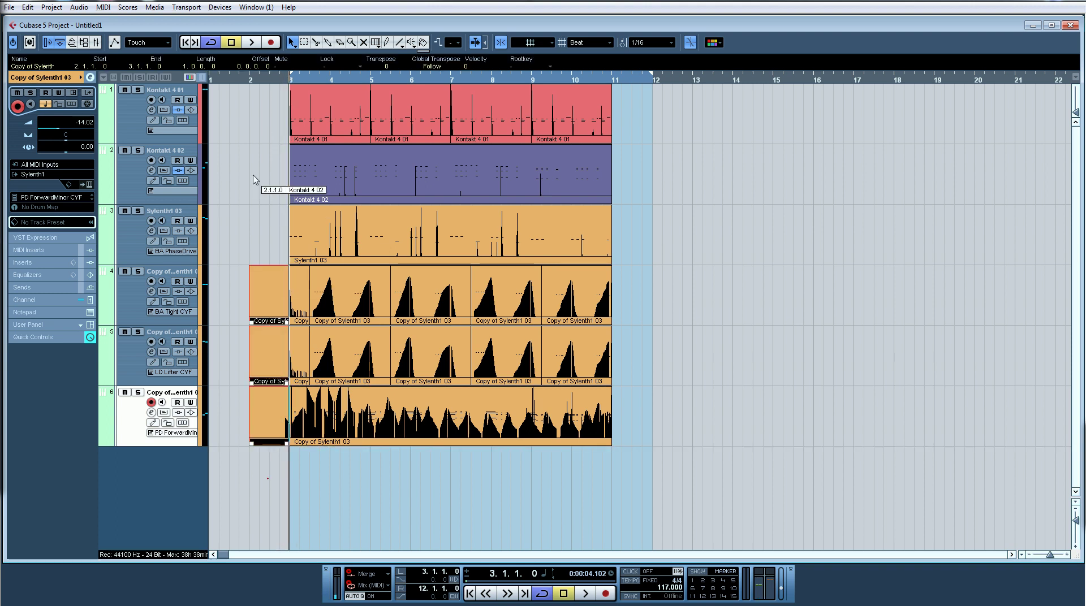
right_click(253, 172)
left_click(240, 194)
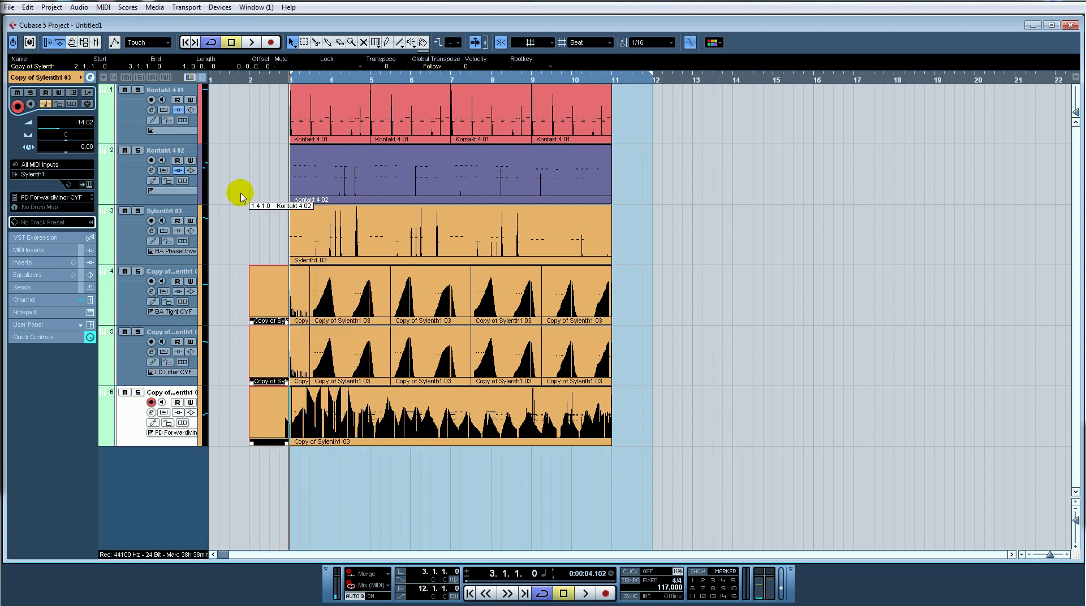
Step: Play the arrangement and lower track 6's volume to -15.35 dB in the Mixer
key("space")
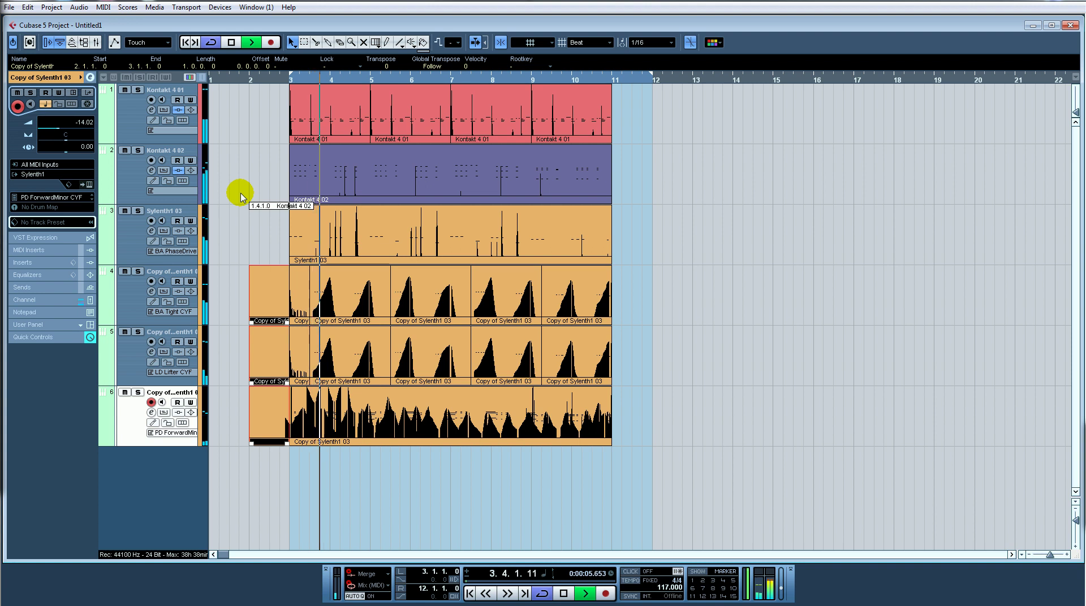
key("F3")
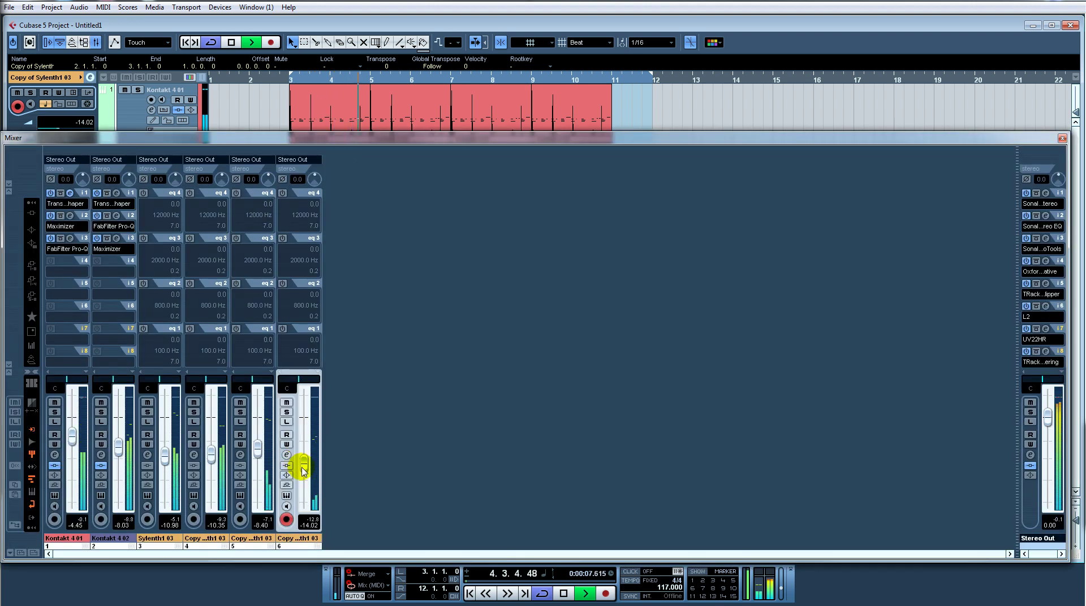
left_click_drag(300, 467, 307, 474)
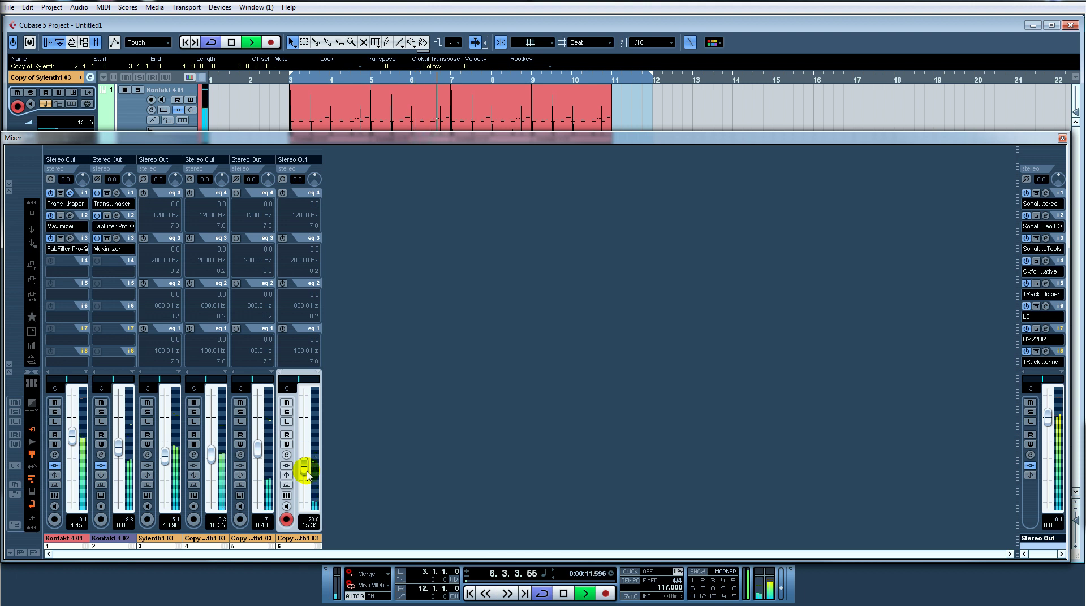
key("F3")
key("space")
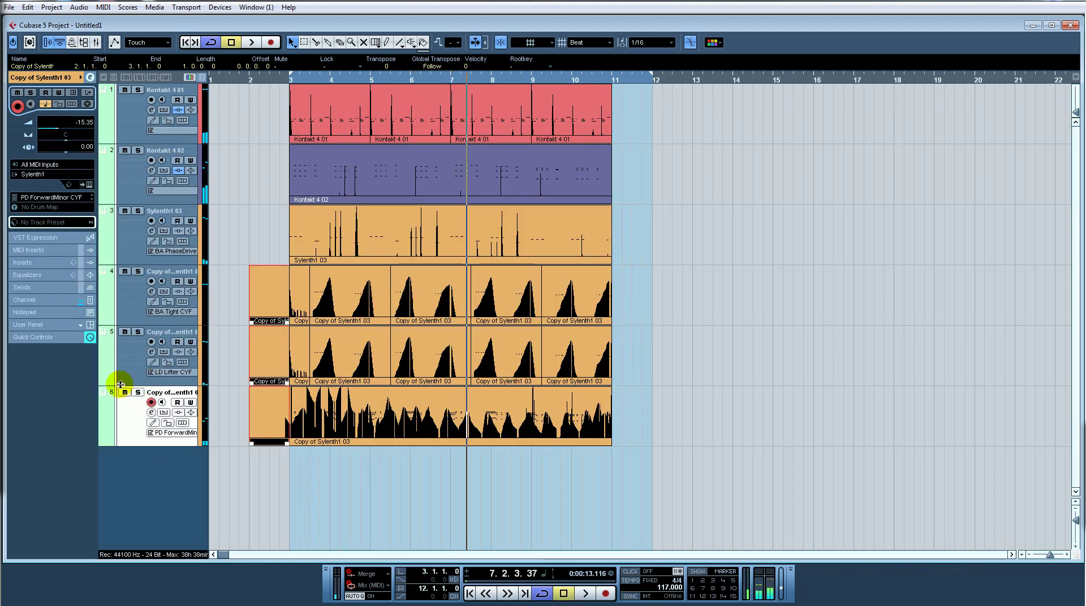
Step: Solo track 6, open its channel settings and load mgTriggerGate in the first insert slot
left_click(91, 78)
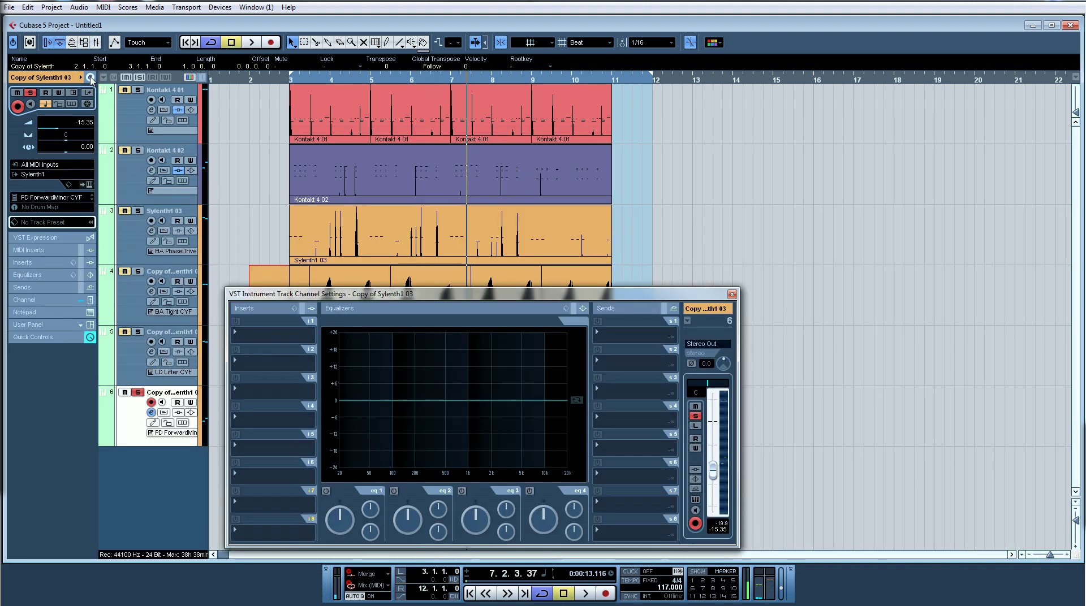
left_click(267, 327)
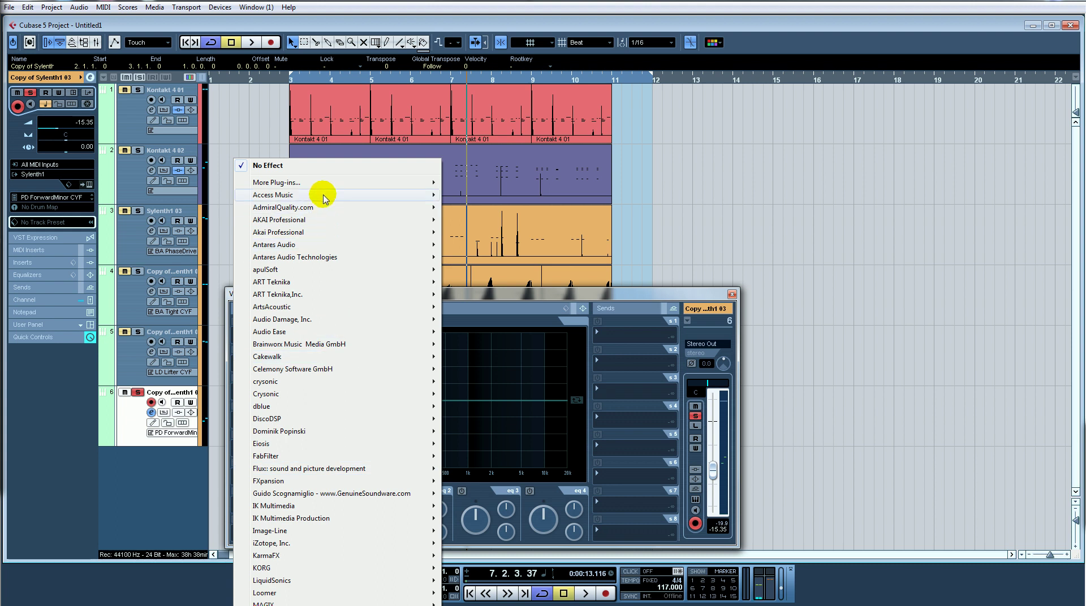
mouse_move(325, 183)
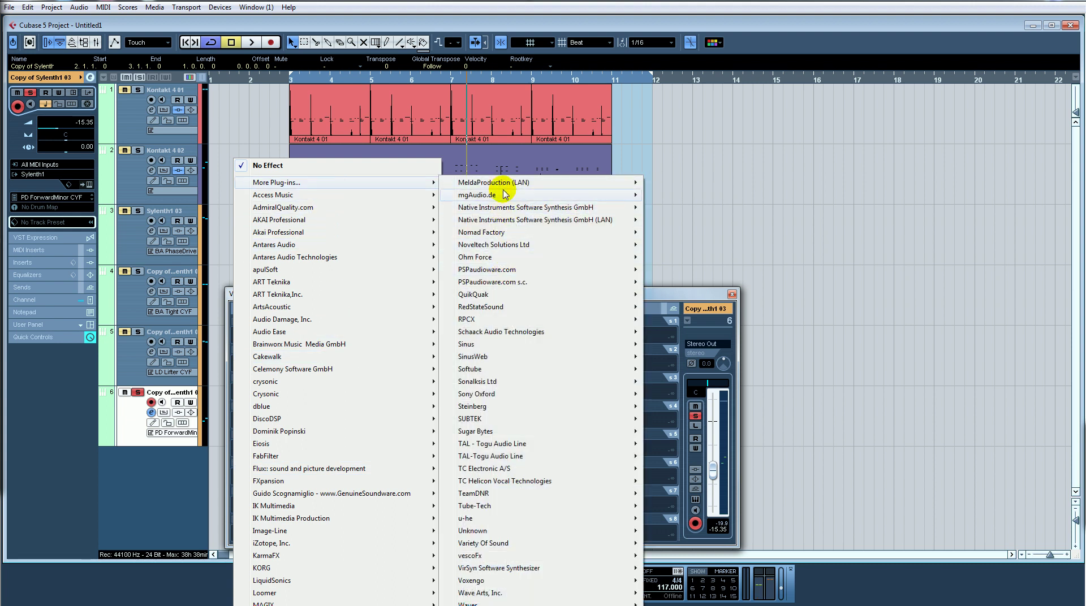
mouse_move(498, 195)
mouse_move(679, 194)
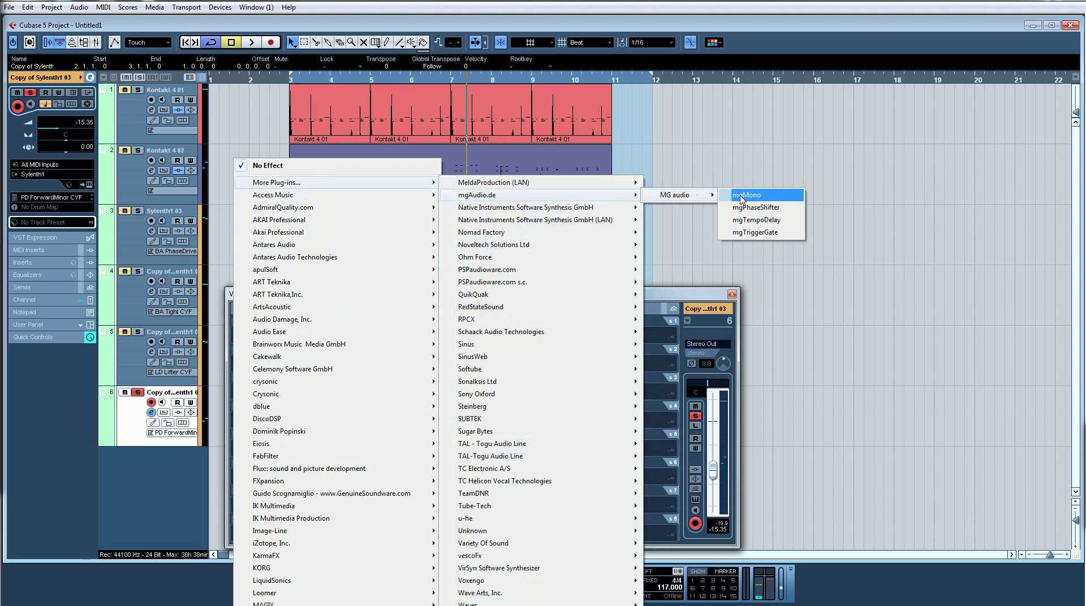
left_click(763, 232)
left_click_drag(643, 329, 531, 272)
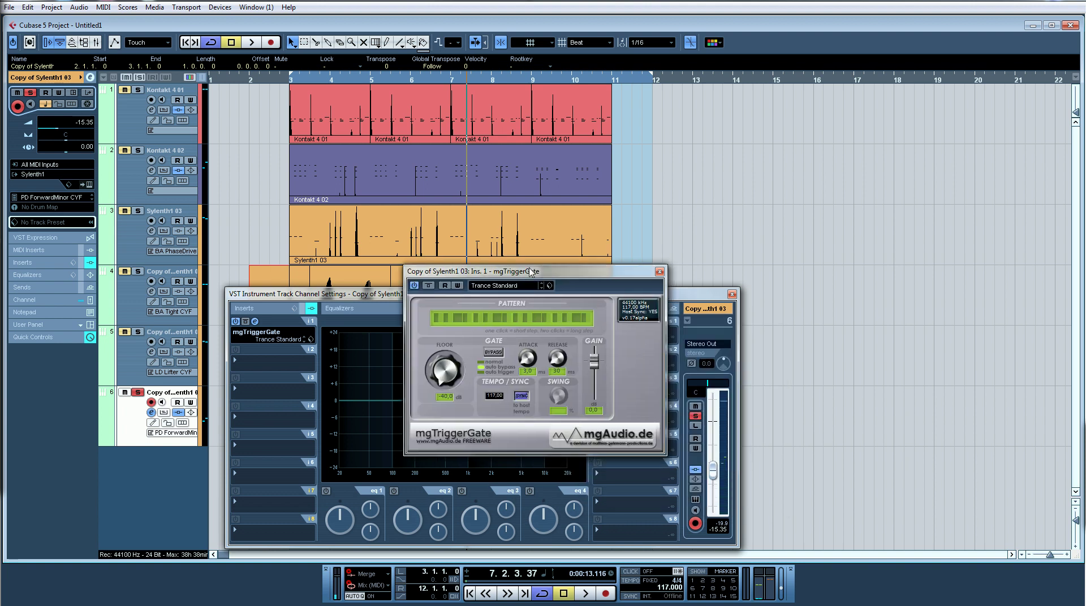
Step: Listen to the gated track 6 in solo, unsolo it and raise its volume to -7.50 dB
key("space")
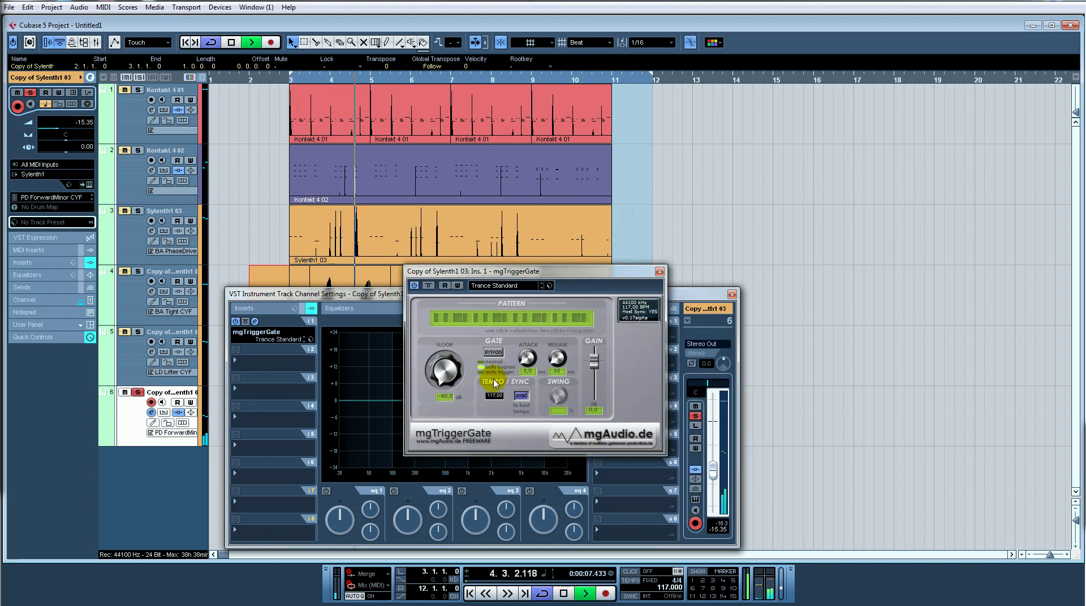
left_click_drag(609, 276, 536, 280)
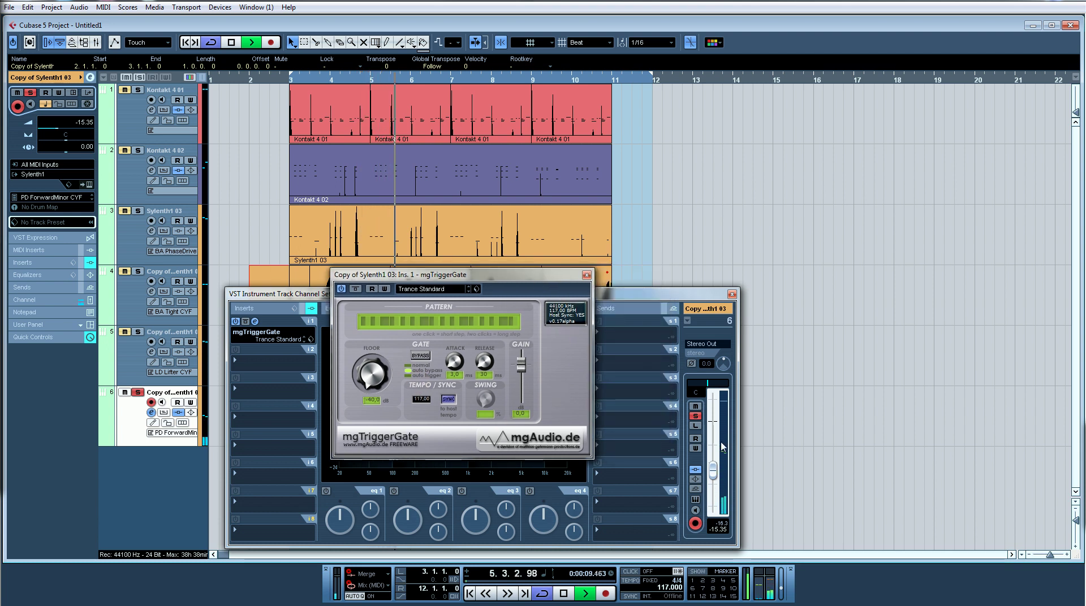
left_click(713, 469)
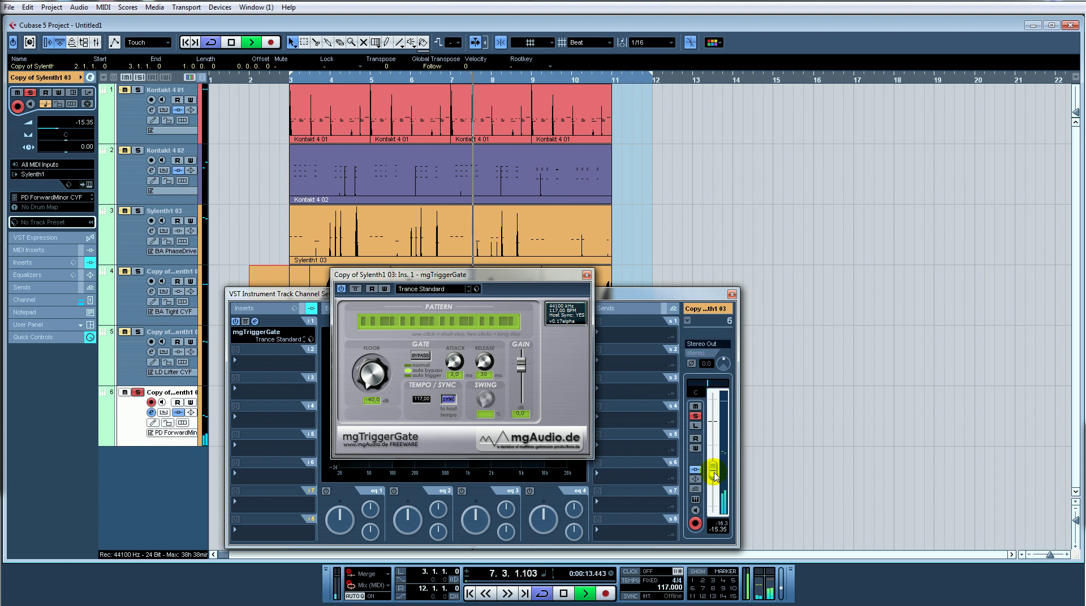
left_click(695, 416)
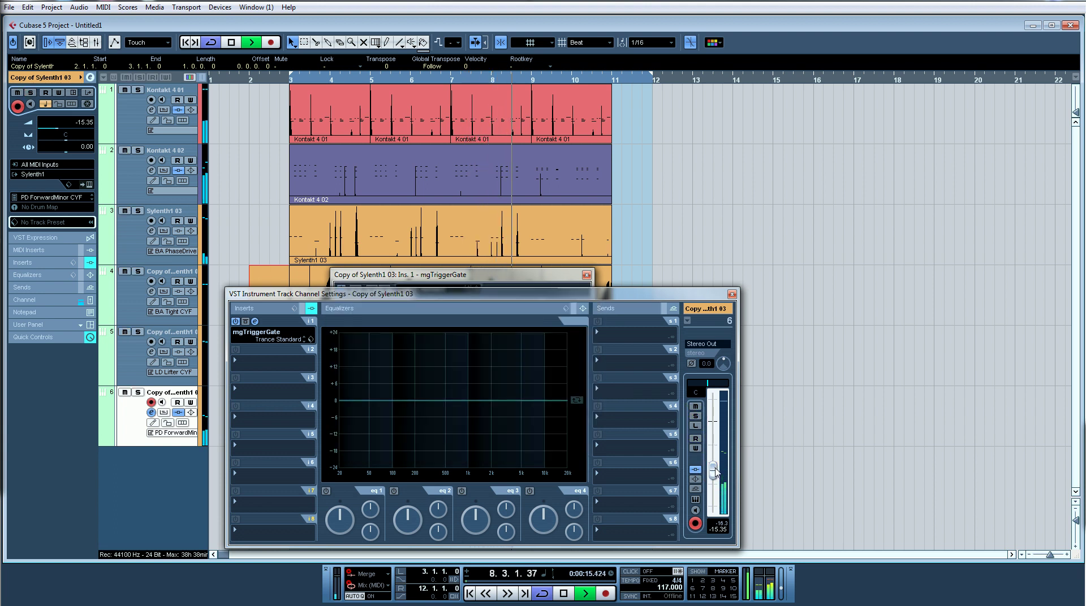
left_click_drag(715, 465, 713, 453)
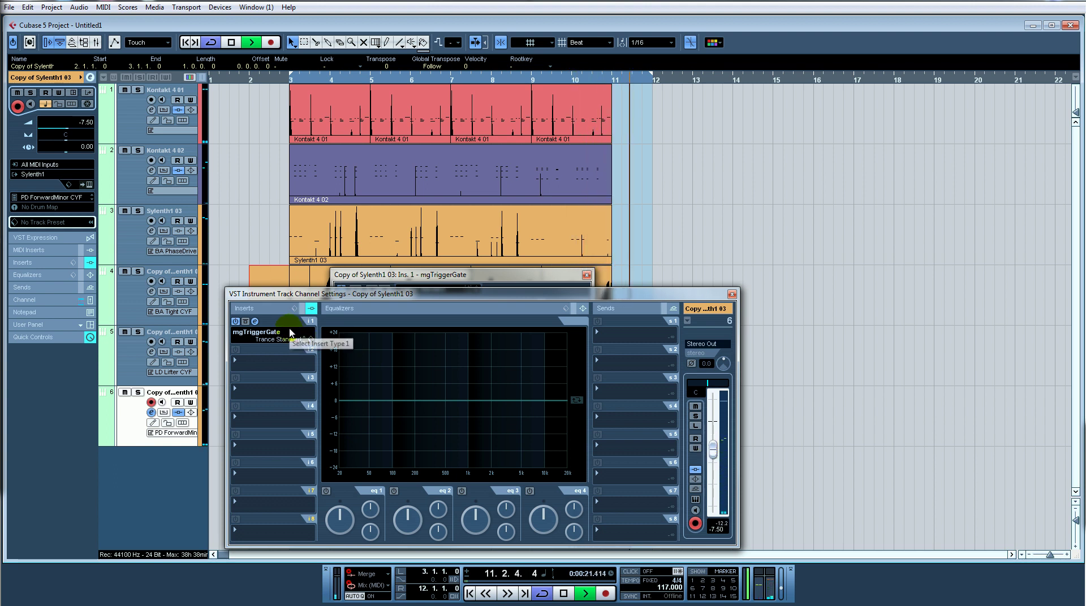
Step: End the playback loop at bar 11 and set mgTriggerGate's release to 70 ms
key("KP_1")
left_click(611, 83, "alt")
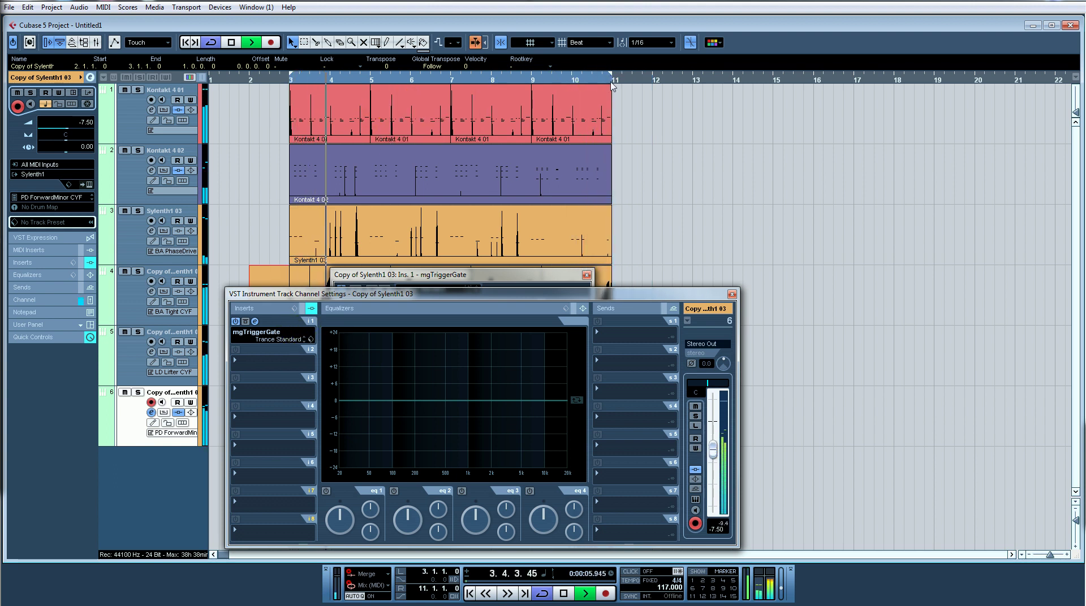
left_click(255, 322)
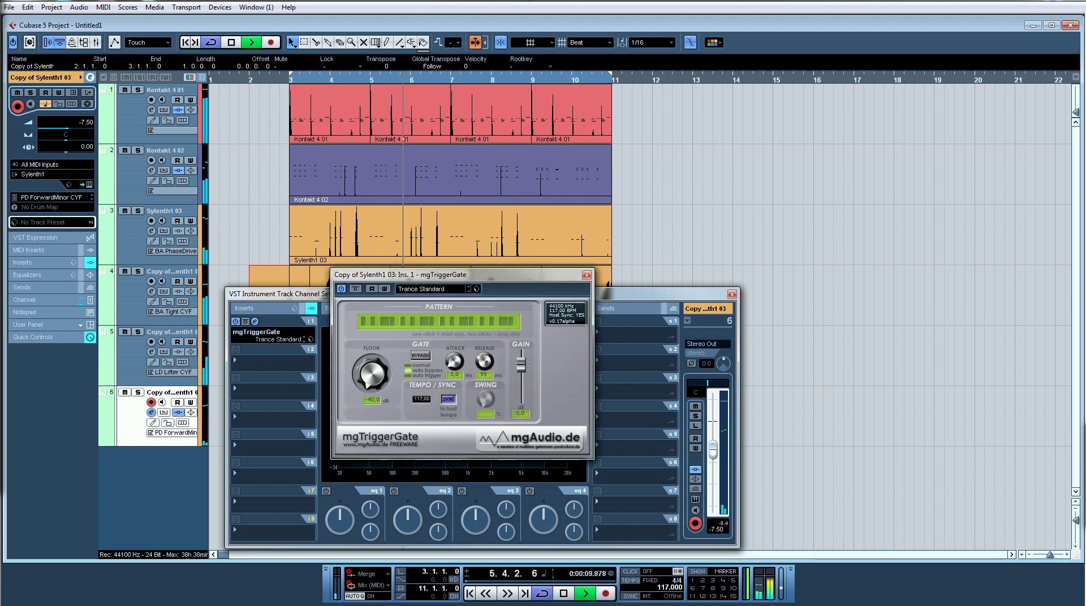
left_click_drag(485, 359, 485, 362)
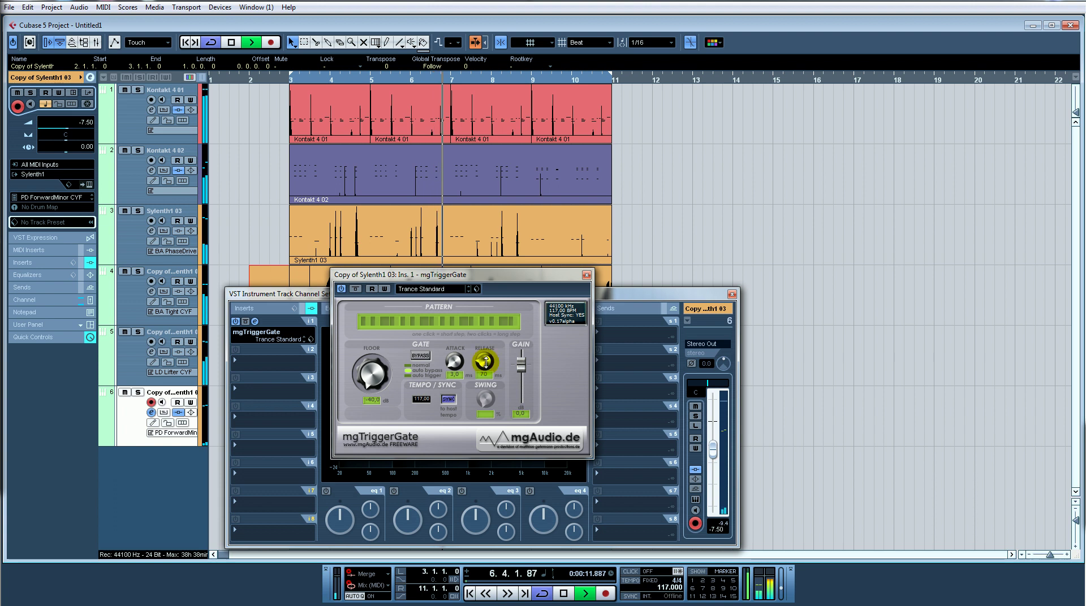
left_click(586, 275)
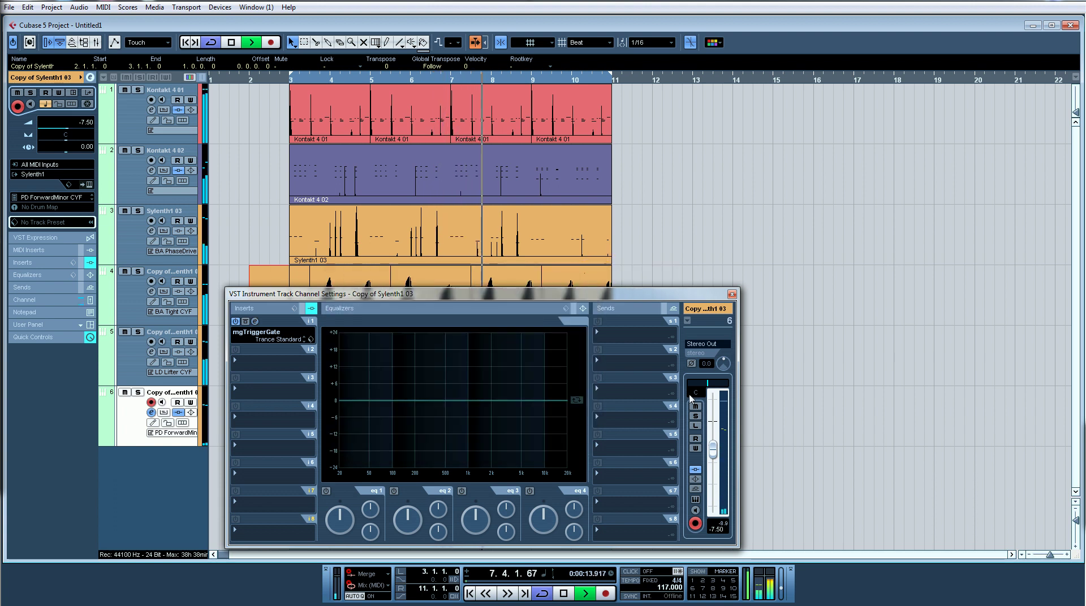
Step: Lower track 6's volume to -8.96 dB and close its channel settings
left_click(713, 451)
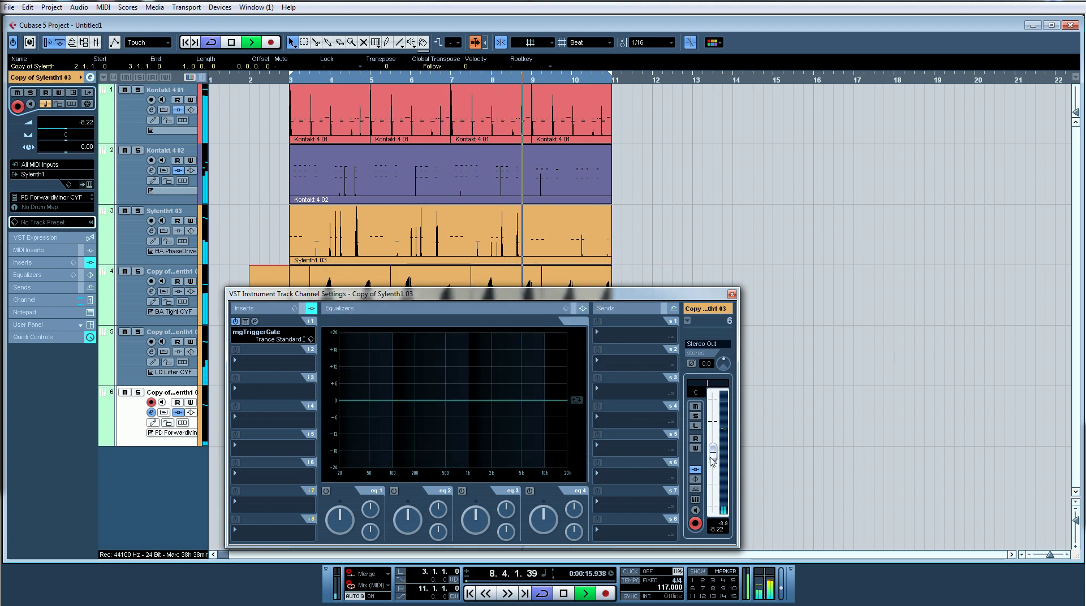
left_click_drag(710, 459, 712, 462)
left_click(732, 294)
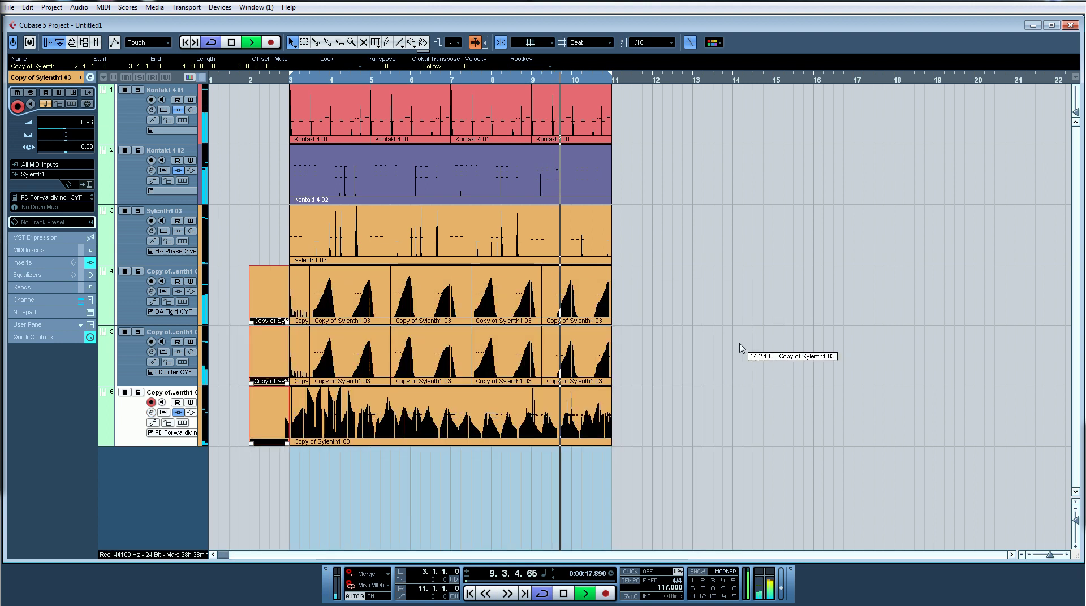
Step: Clear the event selection and lower track 6's volume to -12.09 dB in the Mixer
left_click(740, 347)
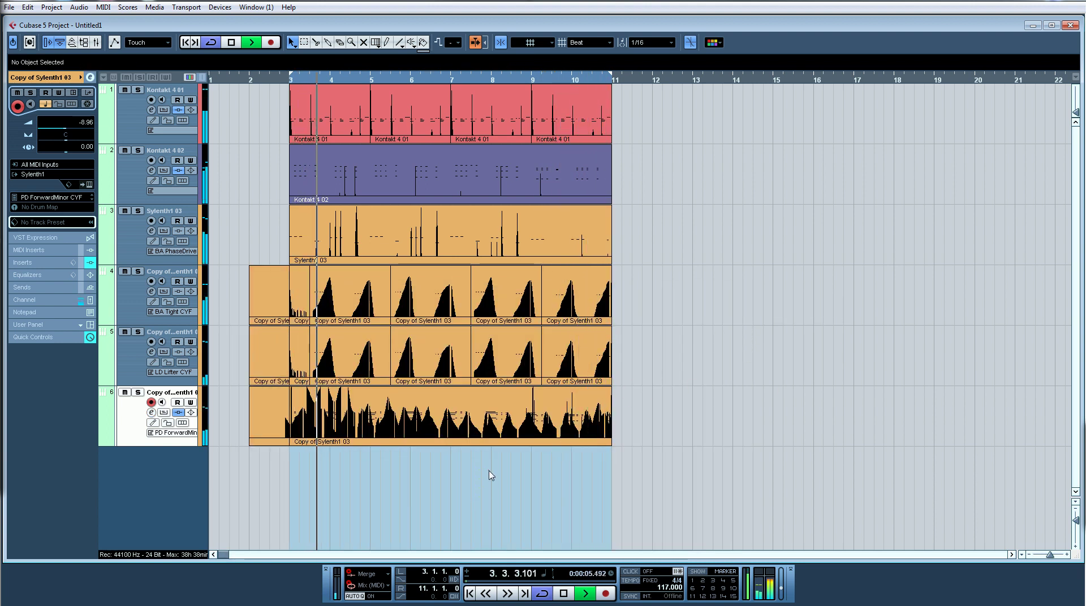
mouse_move(488, 471)
left_mouse_down()
mouse_move(677, 303)
mouse_move(463, 366)
left_mouse_up()
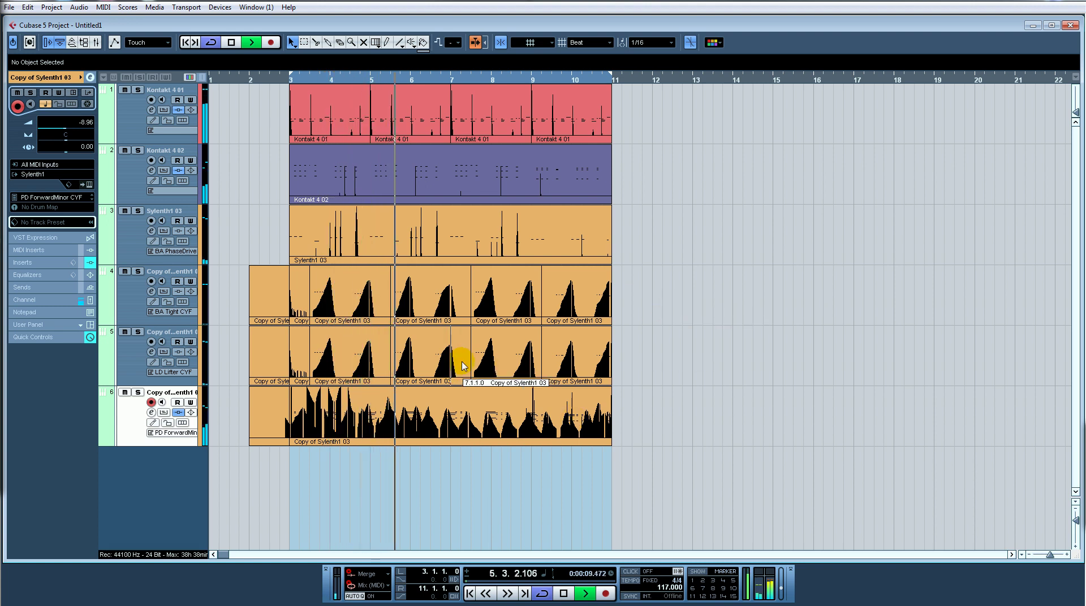
key("F3")
left_click_drag(303, 456, 304, 459)
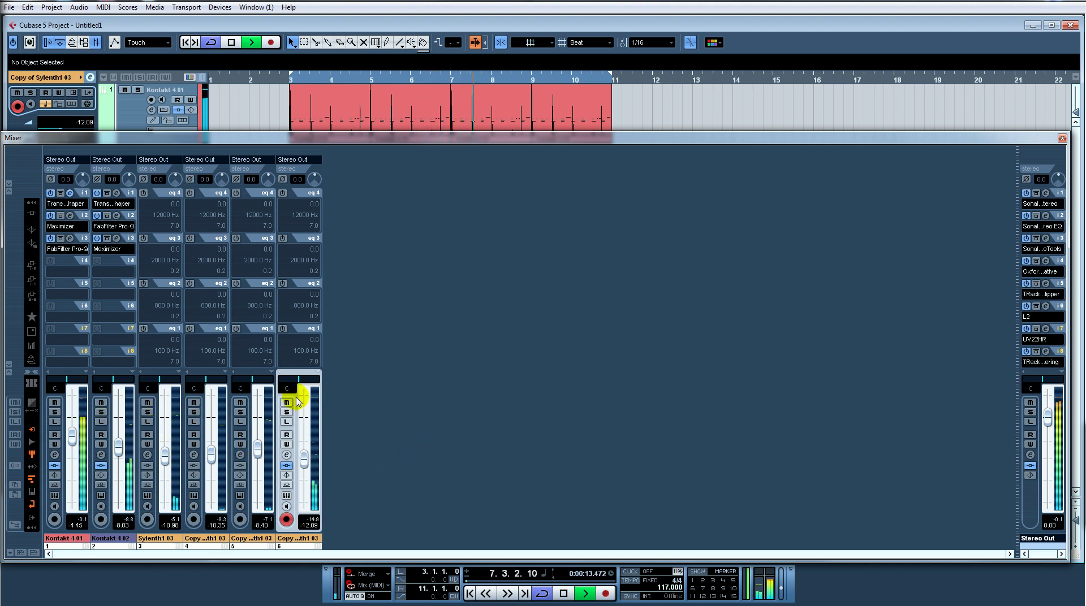
key("F3")
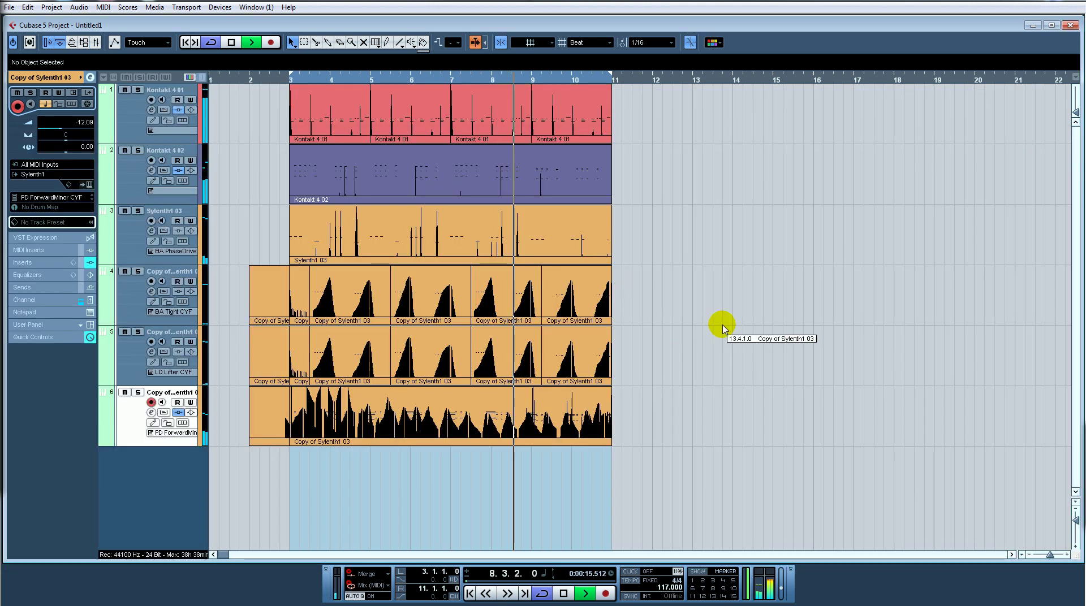
Step: Stop playback and place the project cursor at bar 12
key("space")
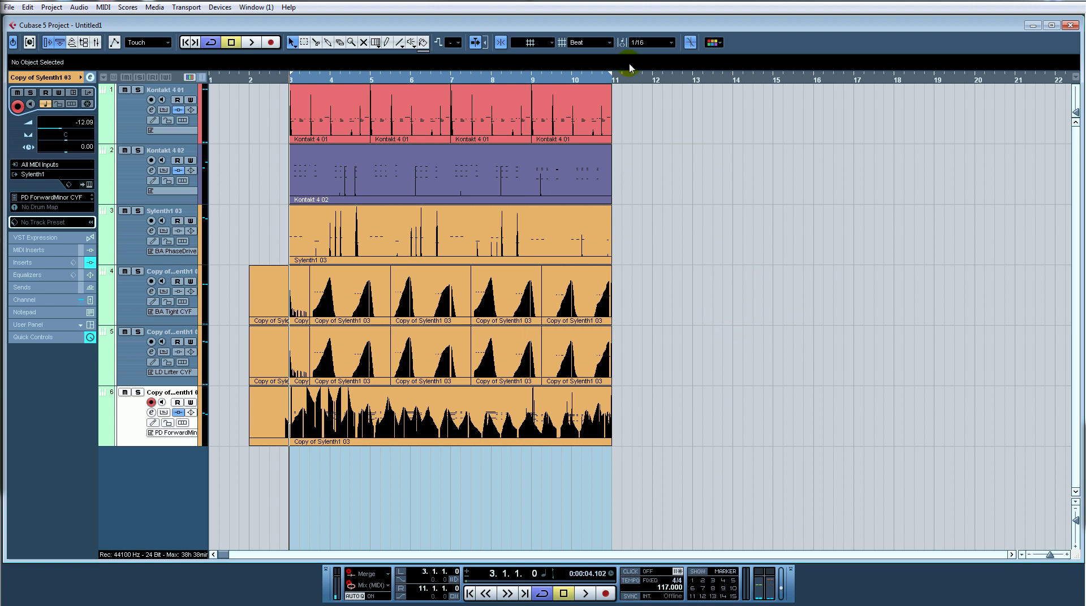
left_click(654, 80)
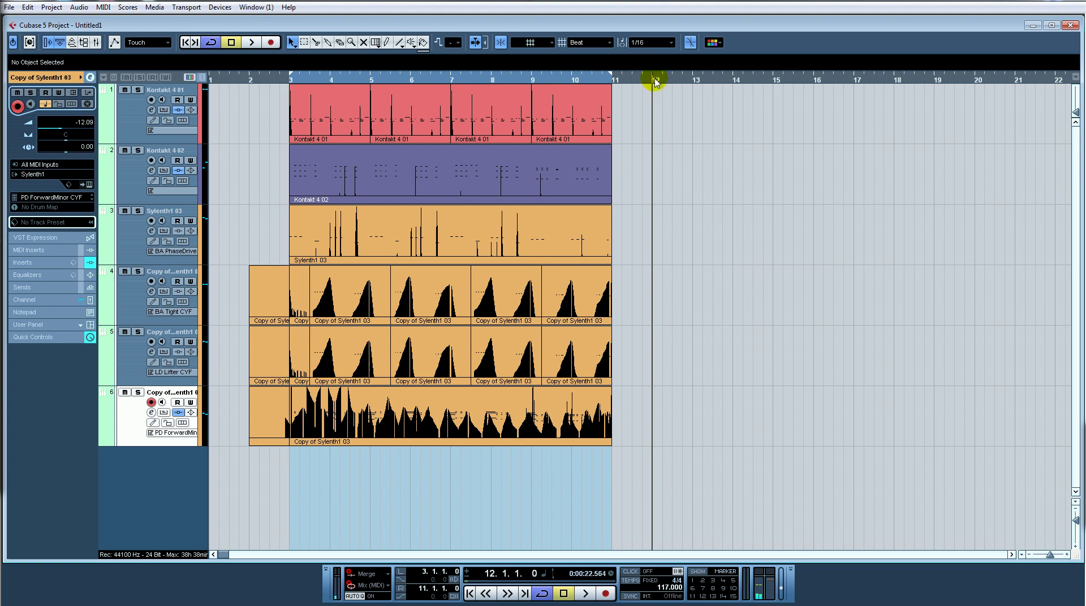